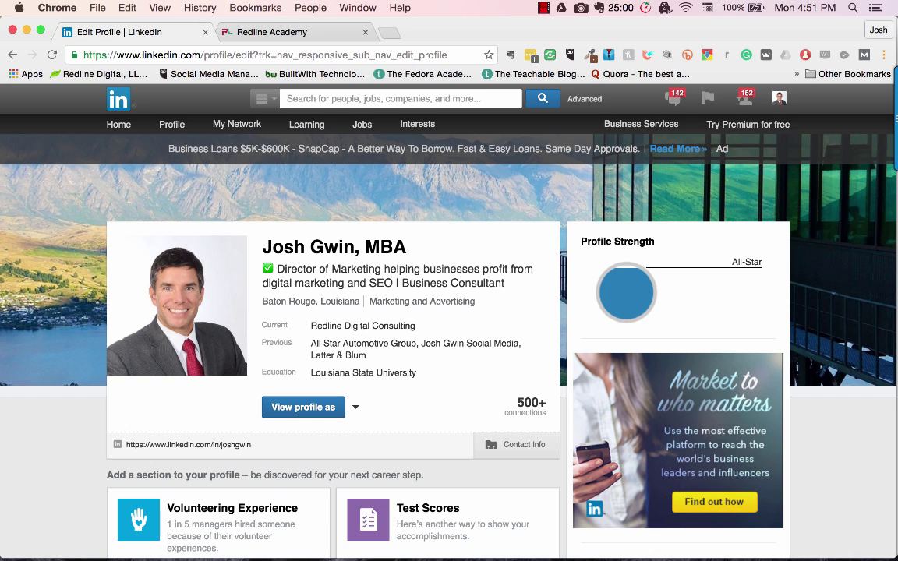
Open the Edit Profile page from the Profile menu.
mouse_move(448, 192)
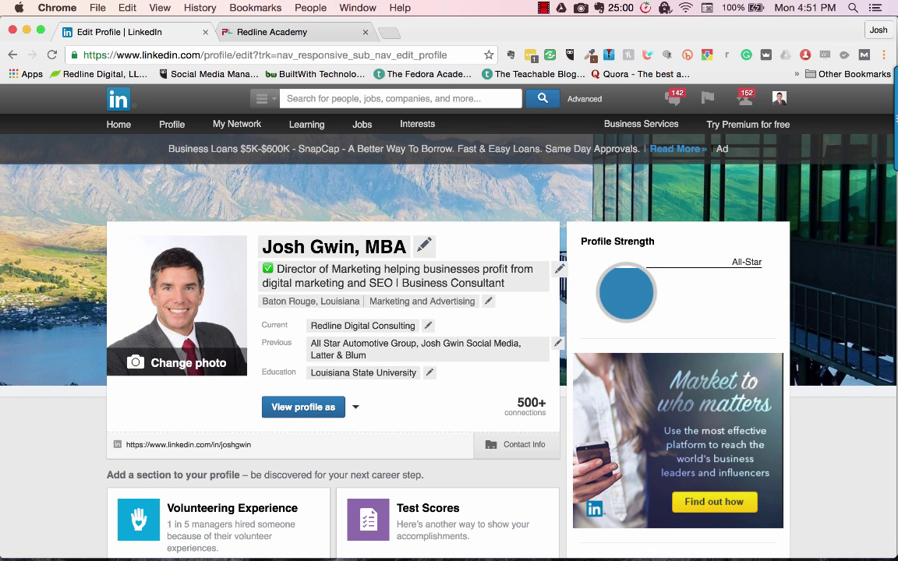
click(171, 125)
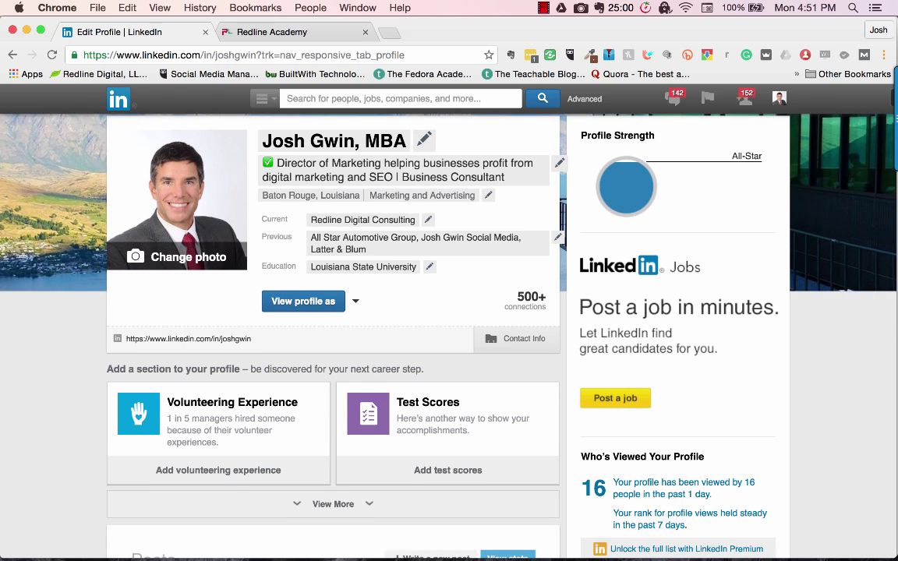
Scroll down the profile to the Summary section.
scroll(448, 327, down, 2)
scroll(449, 327, down, 3)
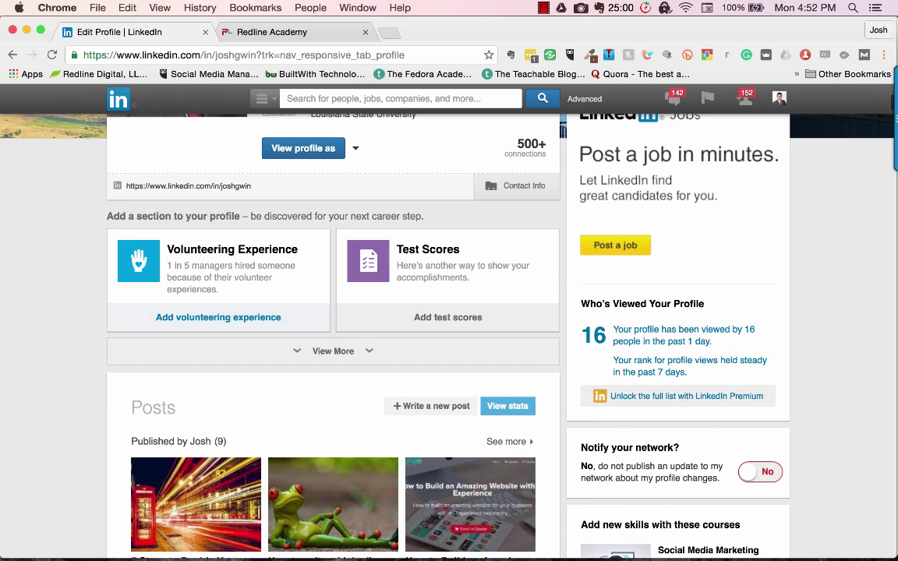
scroll(449, 327, down, 3)
scroll(327, 257, down, 6)
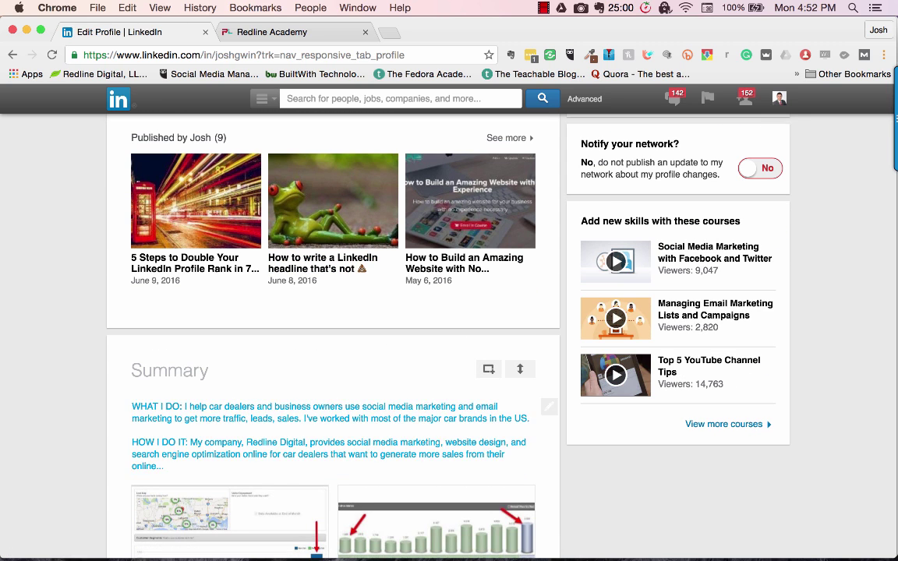
scroll(327, 405, down, 1)
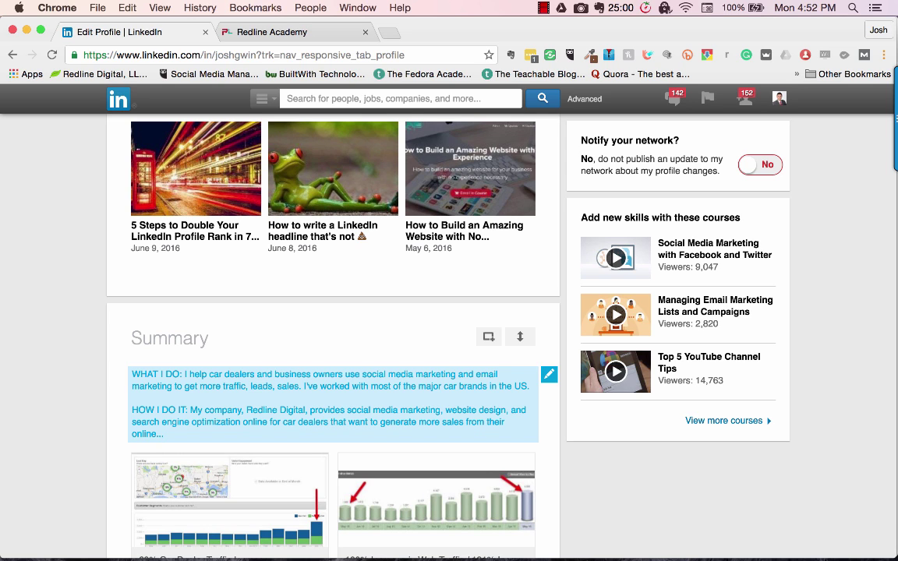
Open the Summary editor, read the car dealer social media text, and return up.
click(335, 405)
scroll(333, 475, down, 5)
scroll(332, 475, down, 6)
scroll(531, 451, up, 10)
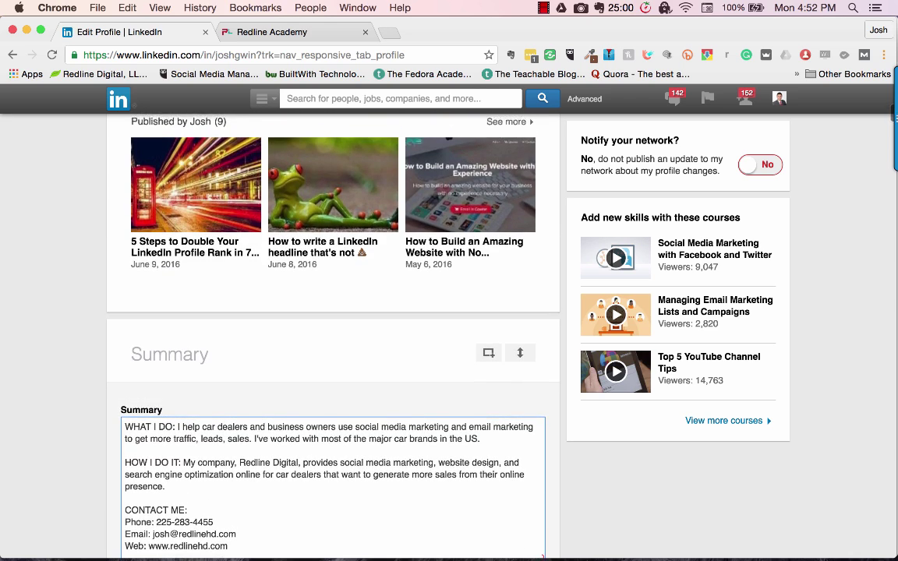
scroll(530, 450, up, 5)
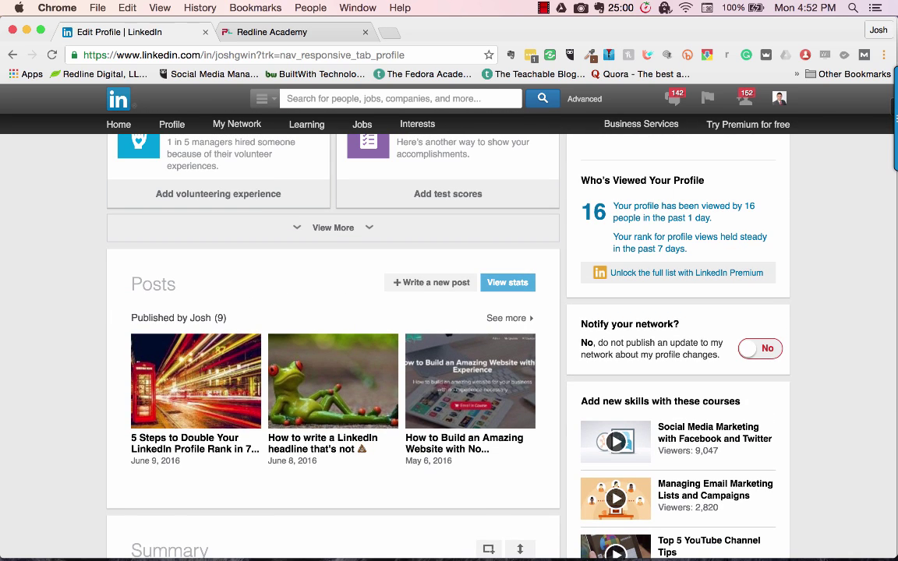
scroll(449, 347, up, 10)
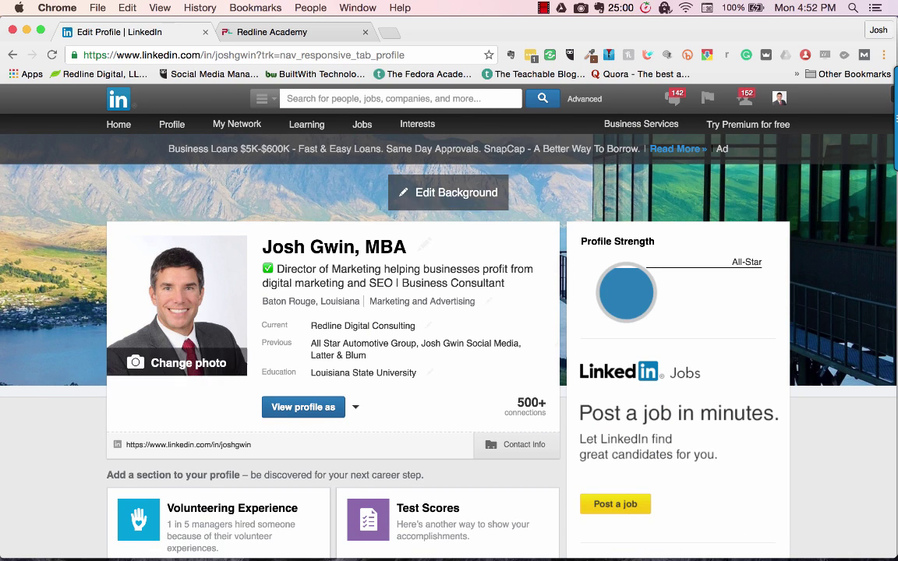
drag(126, 444, 251, 444)
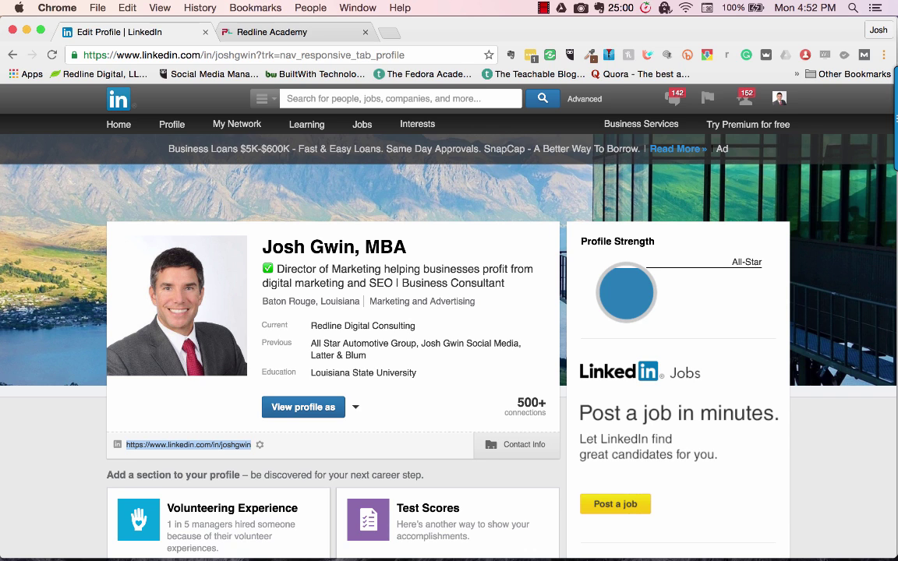
right_click(169, 445)
click(203, 393)
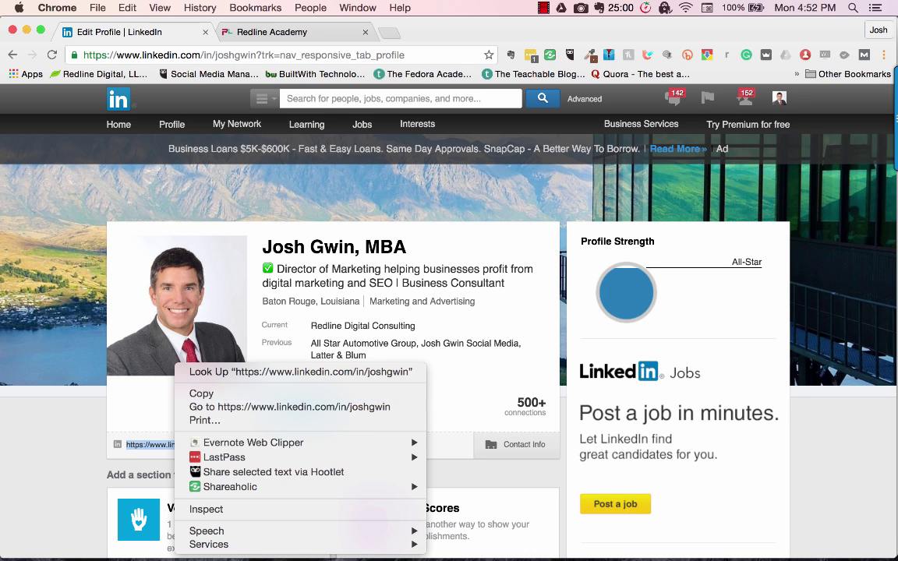
key(super+t)
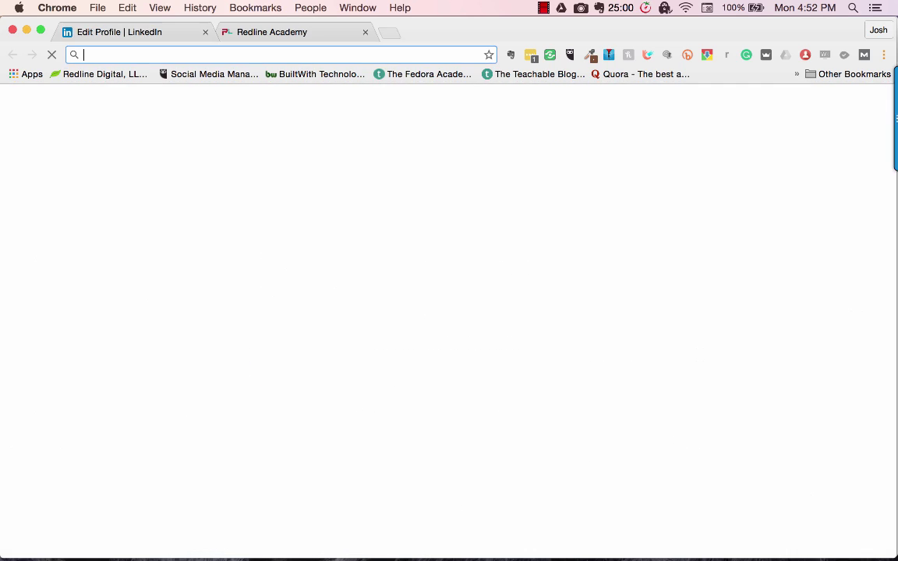
key(super+v)
key(Return)
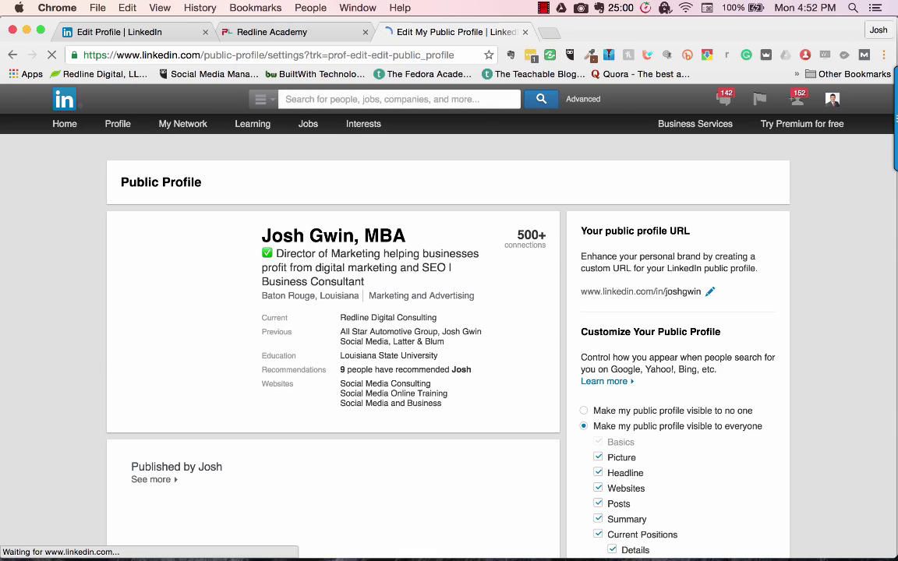
scroll(449, 335, down, 5)
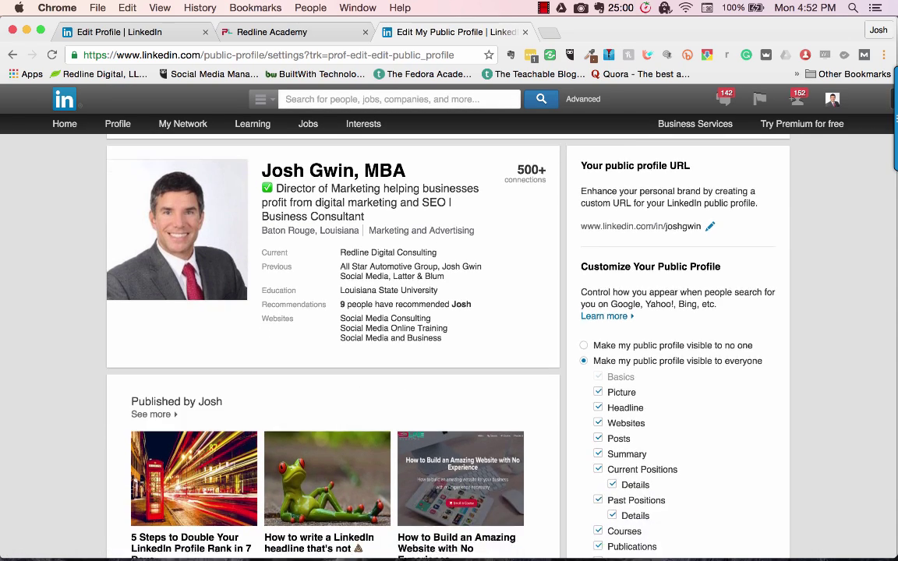
scroll(448, 335, up, 5)
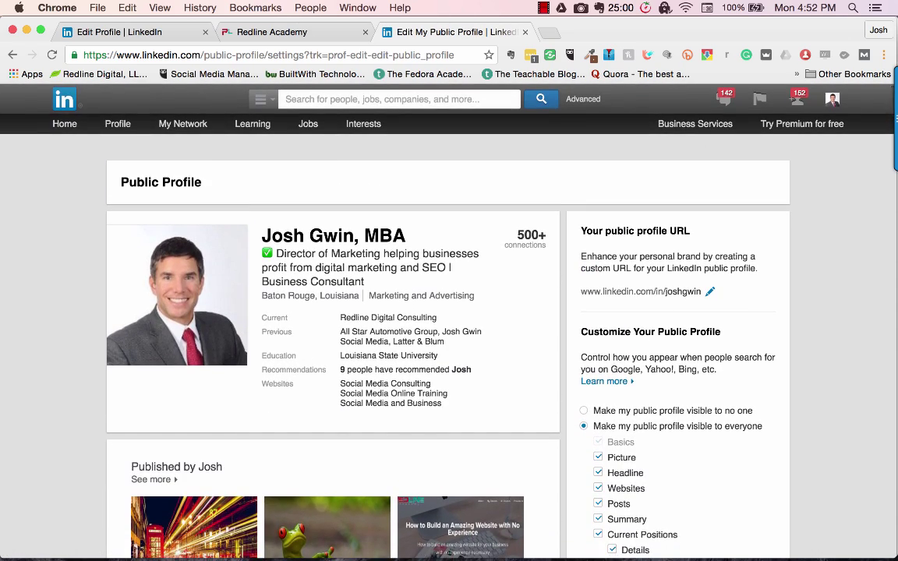
key(super+w)
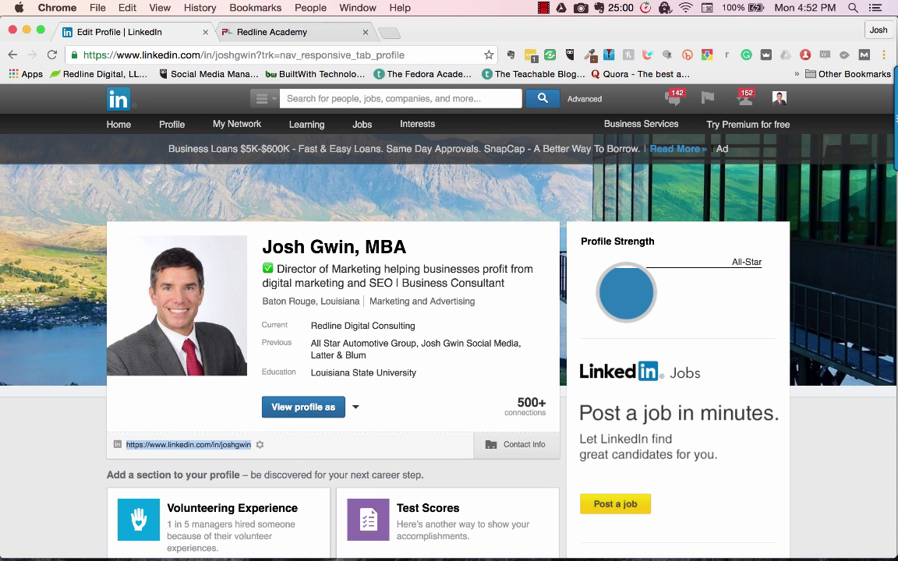
click(355, 407)
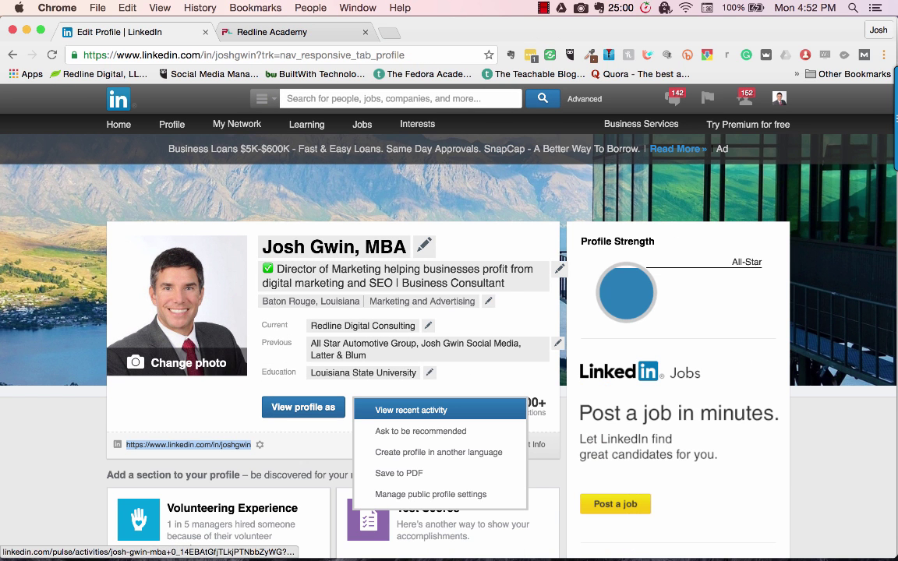
click(303, 407)
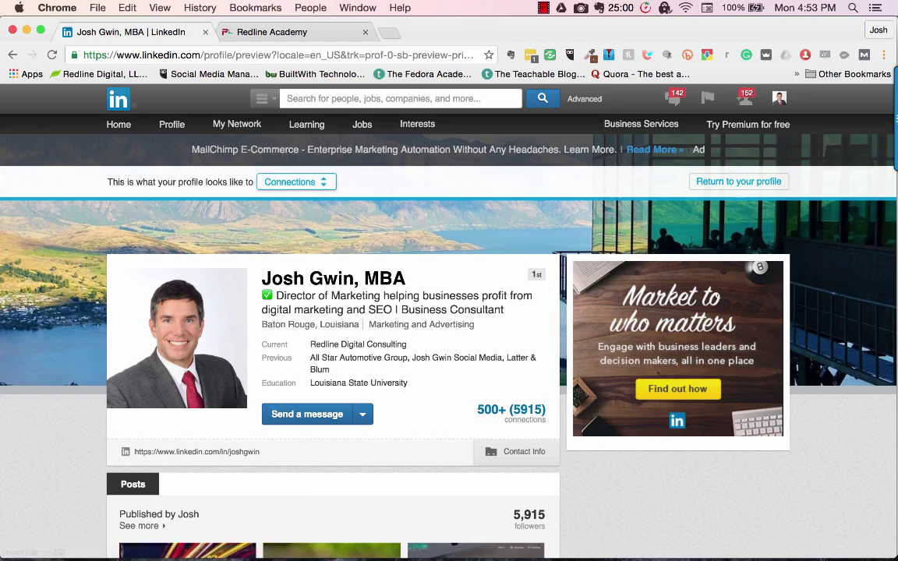
scroll(236, 398, down, 10)
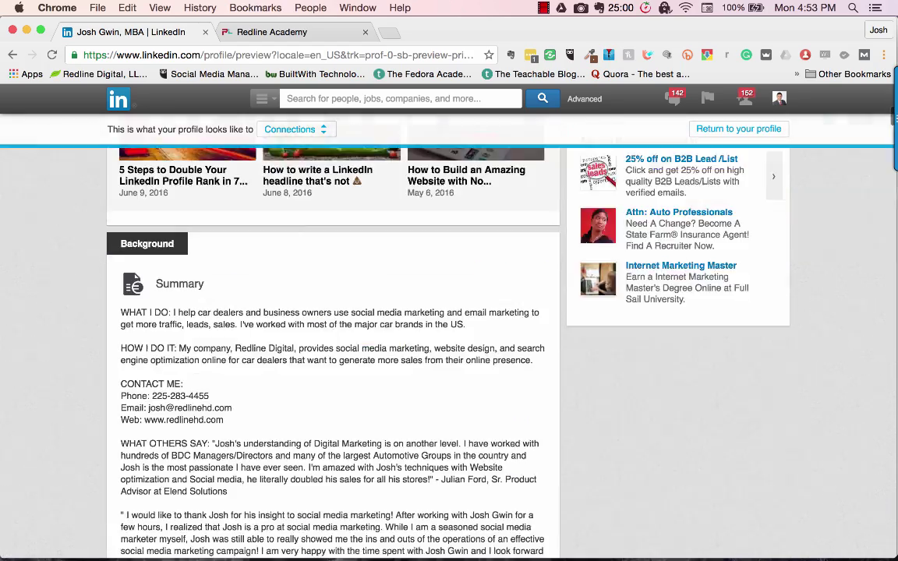
scroll(327, 351, down, 3)
scroll(327, 350, up, 6)
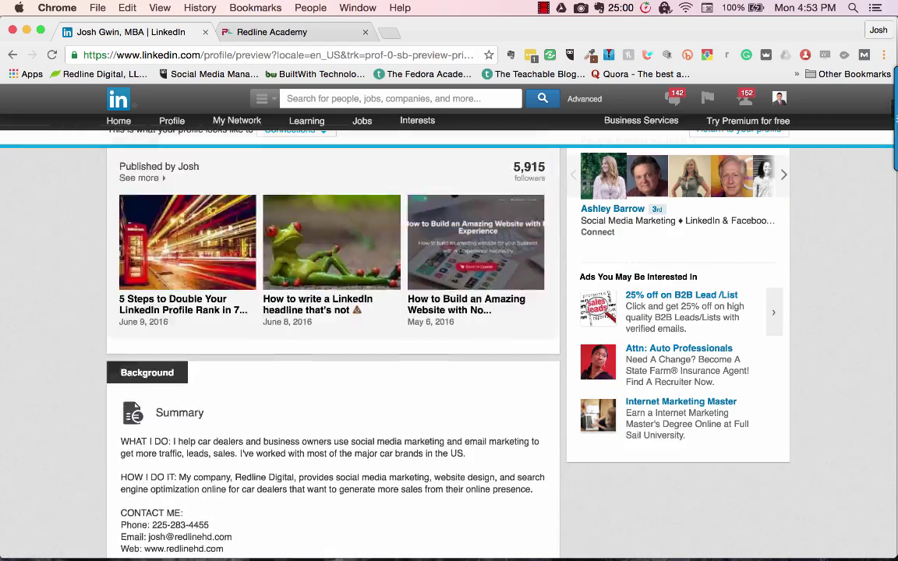
scroll(327, 350, up, 5)
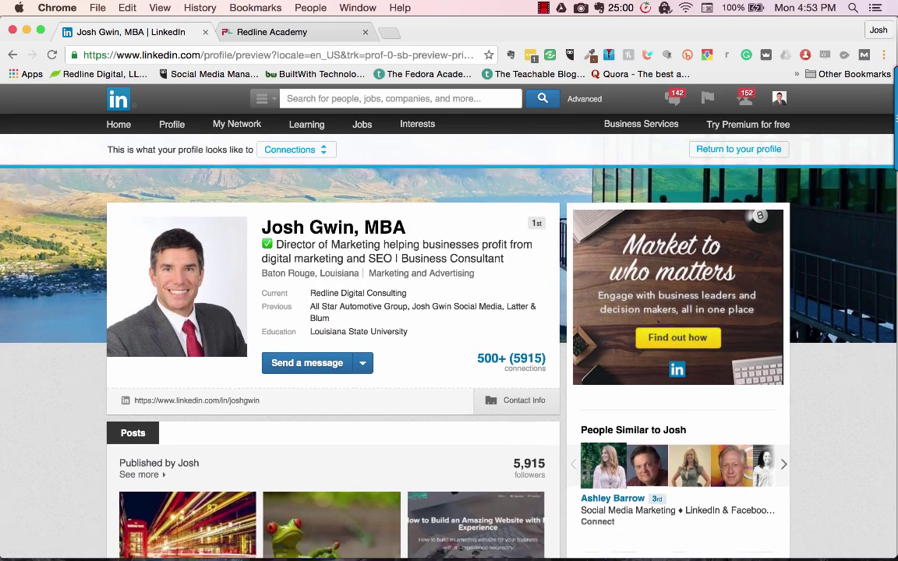
scroll(317, 203, down, 5)
scroll(333, 350, down, 5)
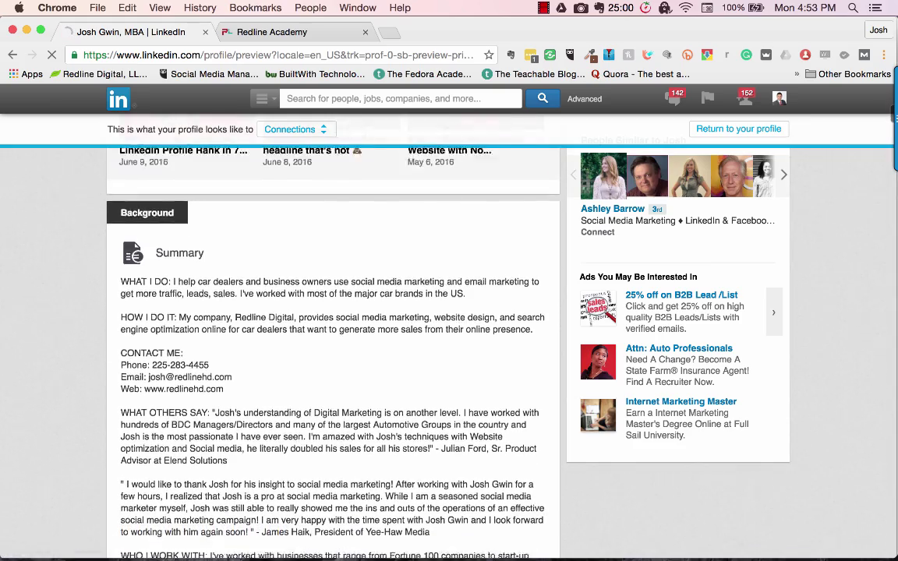
scroll(333, 351, down, 5)
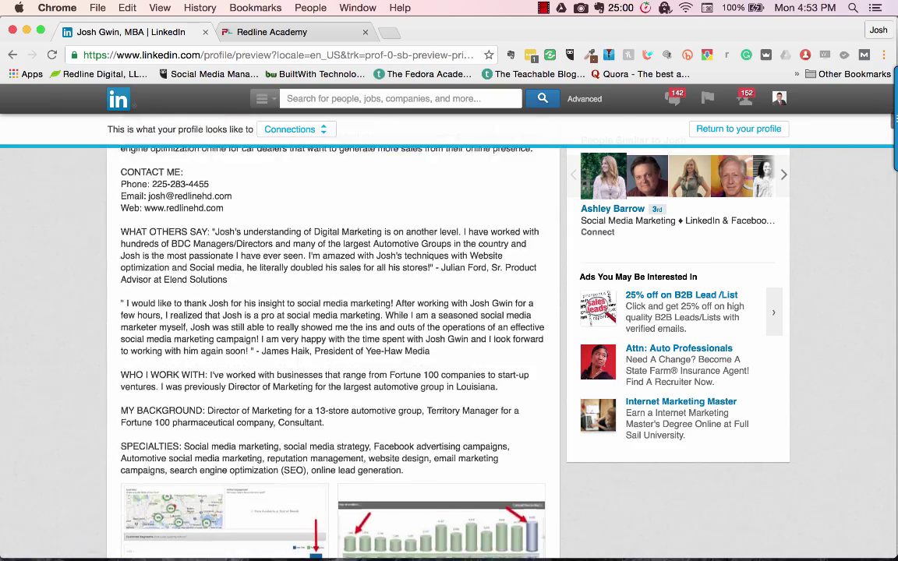
scroll(333, 351, up, 5)
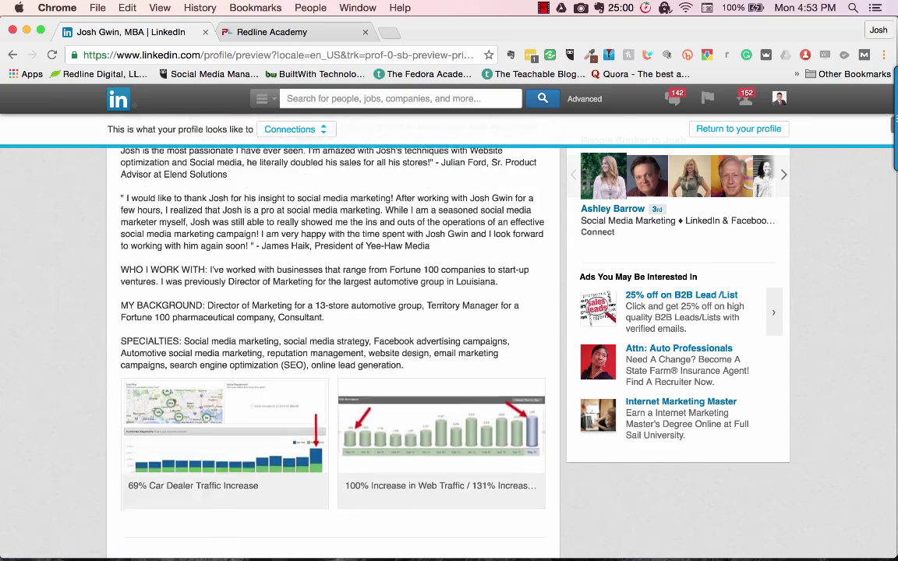
scroll(332, 350, up, 3)
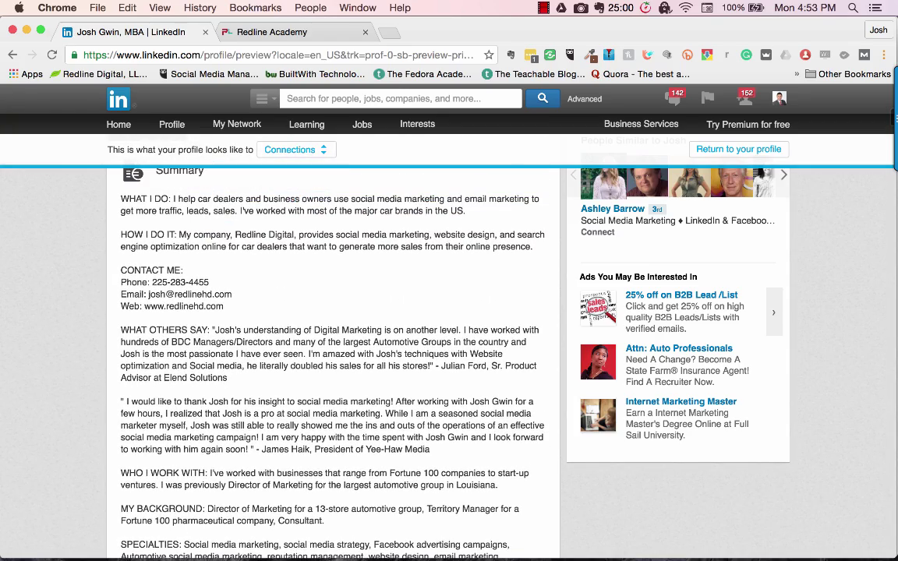
scroll(333, 351, up, 10)
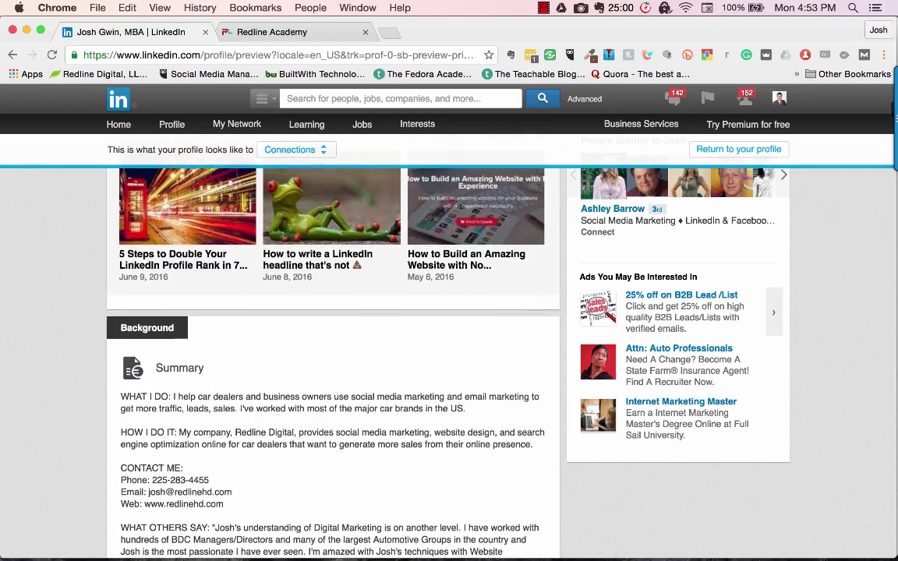
scroll(449, 343, up, 2)
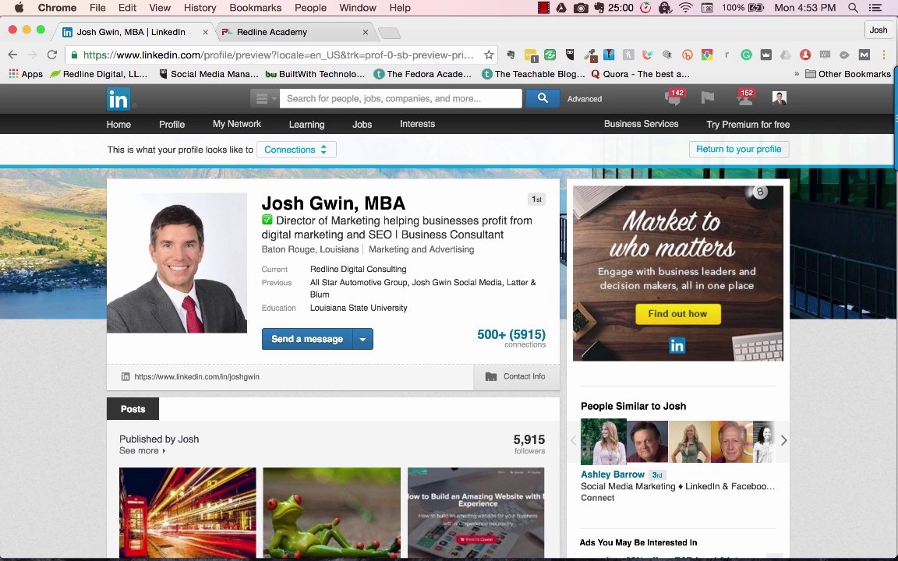
drag(277, 220, 503, 235)
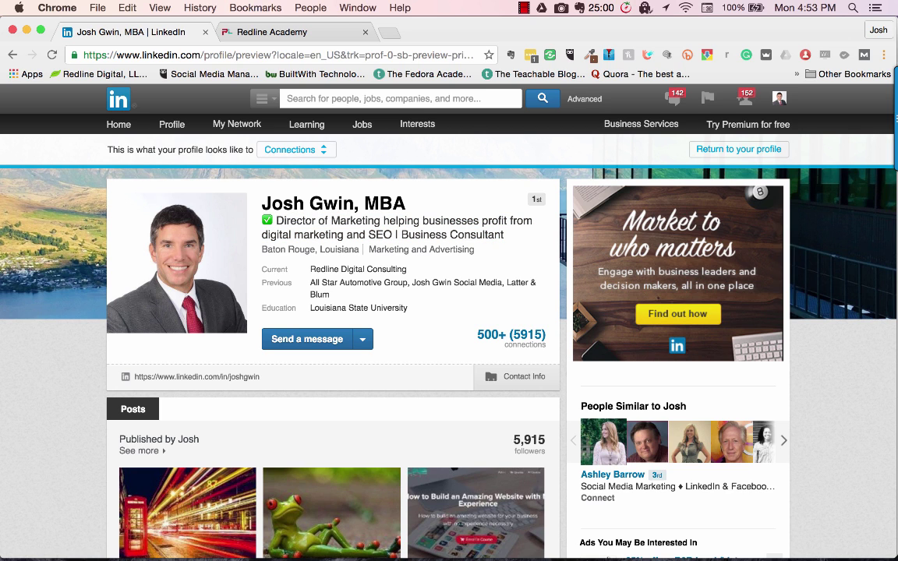
drag(503, 234, 277, 220)
scroll(403, 312, down, 2)
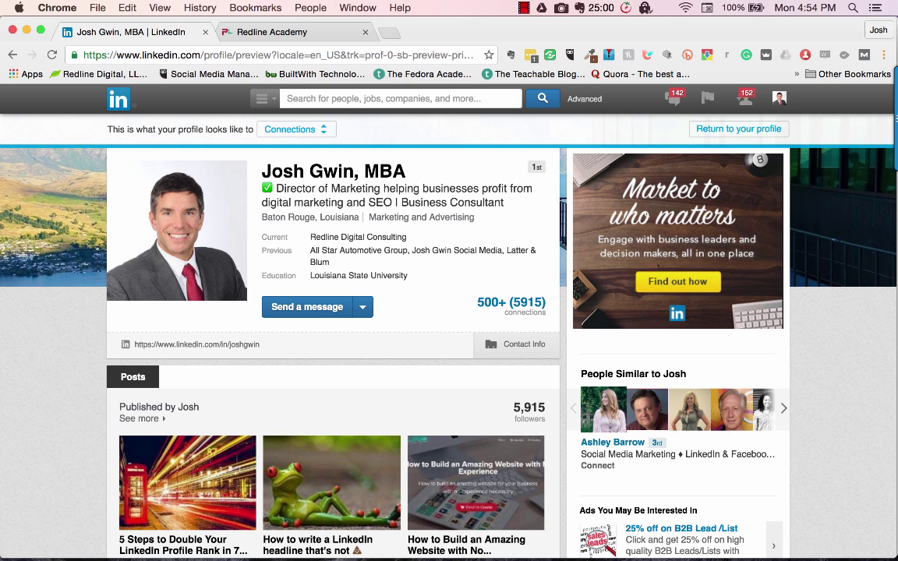
Scroll the profile preview down into the Summary section.
scroll(449, 327, down, 5)
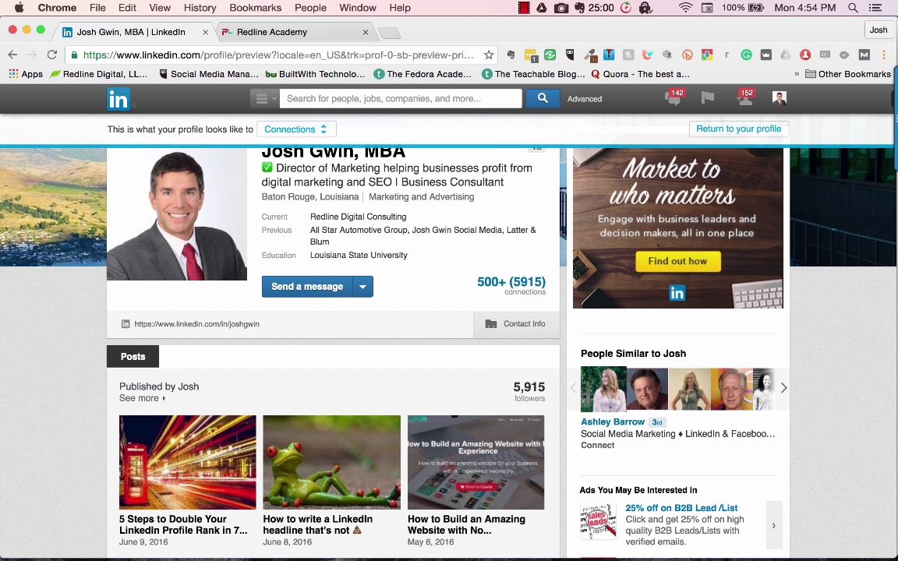
scroll(449, 327, down, 6)
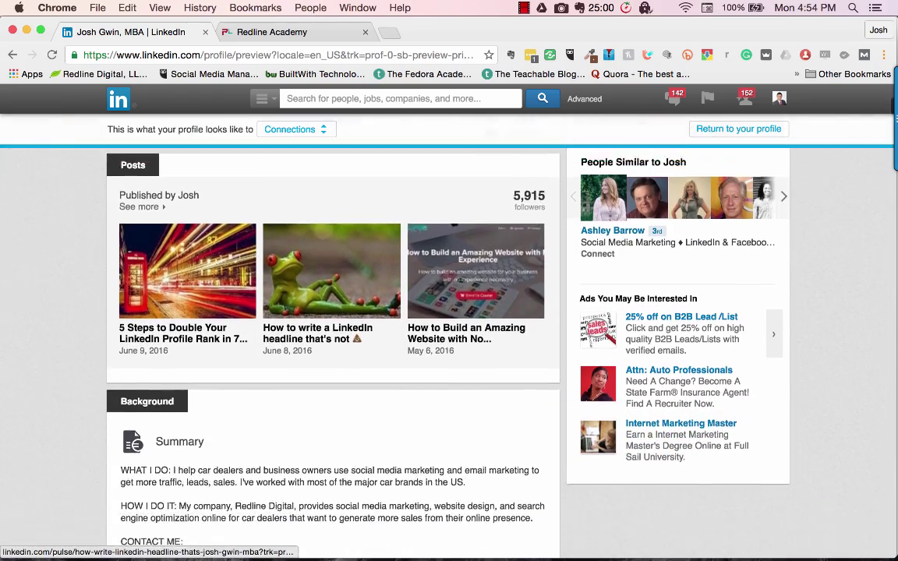
scroll(449, 327, down, 3)
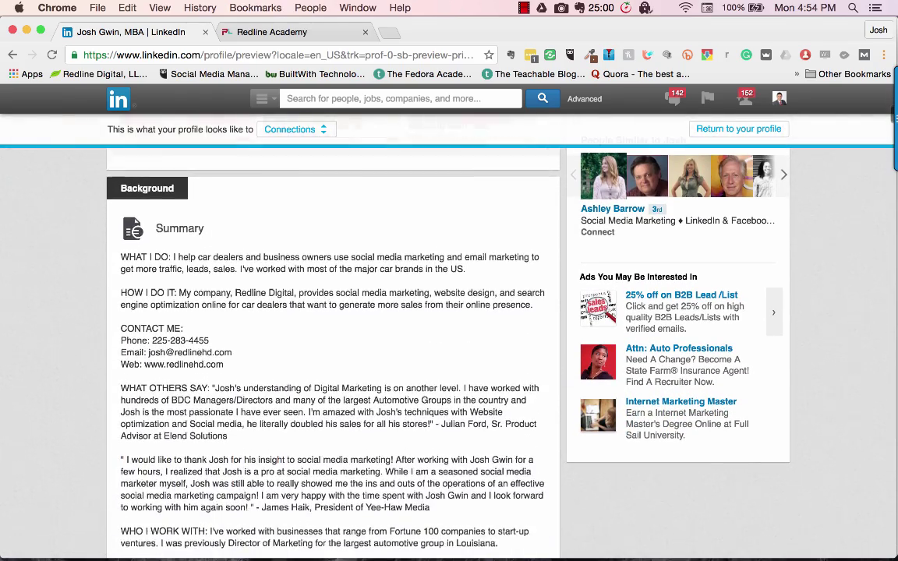
scroll(293, 307, down, 1)
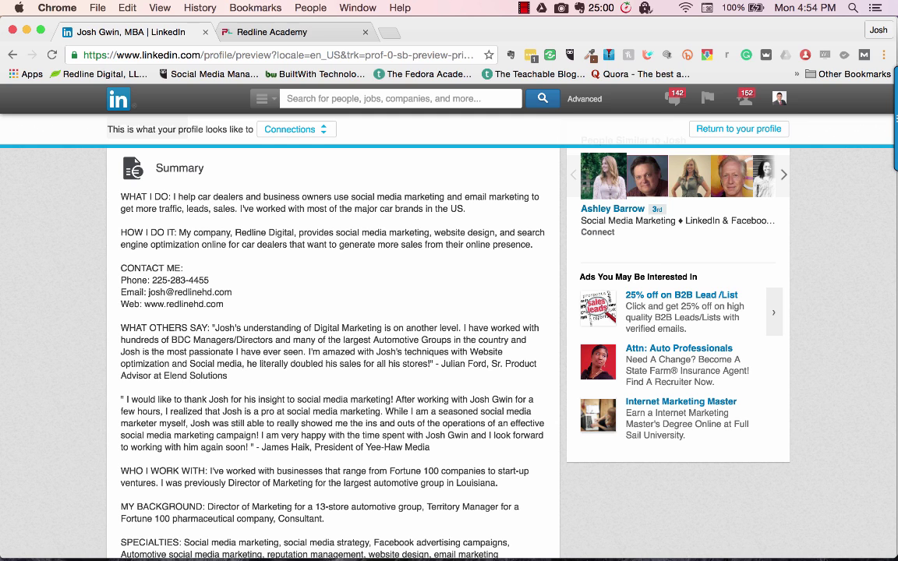
scroll(333, 351, down, 1)
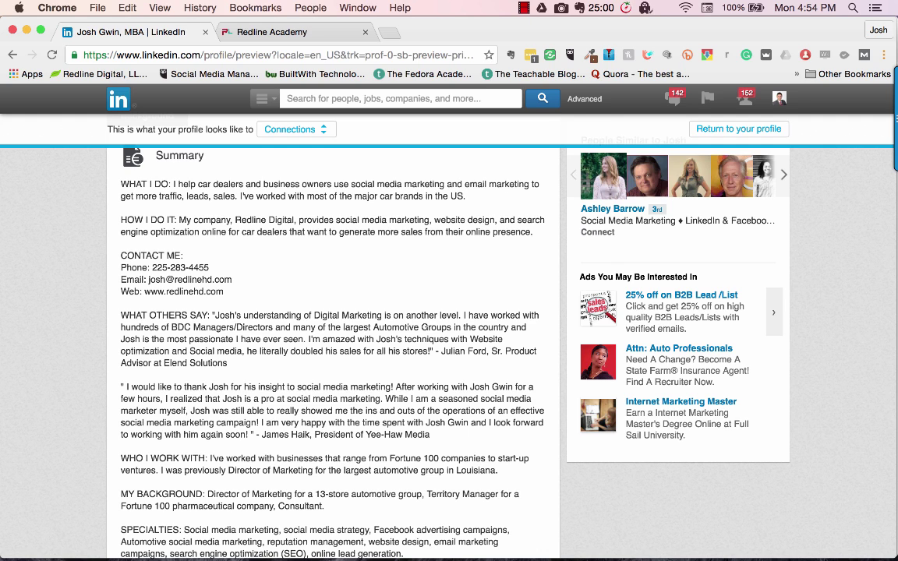
scroll(333, 351, down, 20)
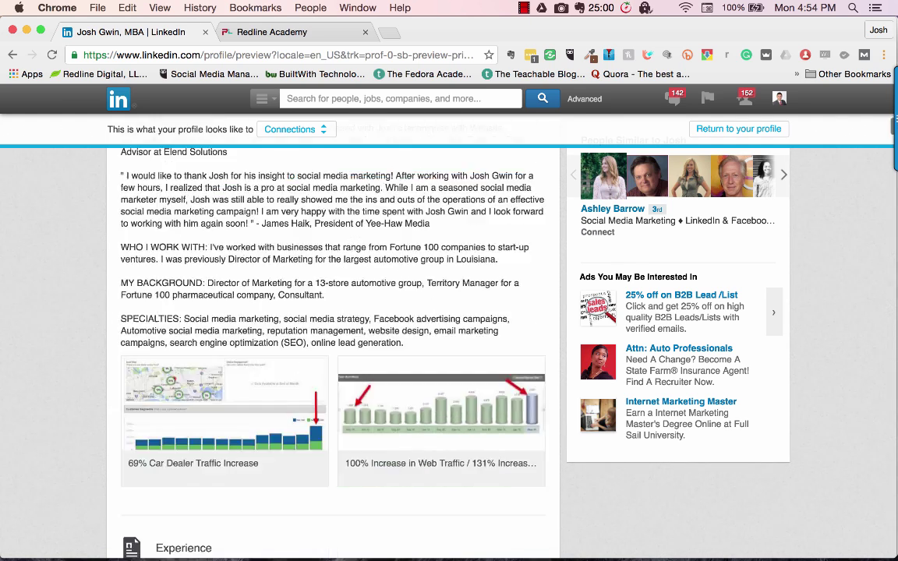
scroll(333, 351, down, 20)
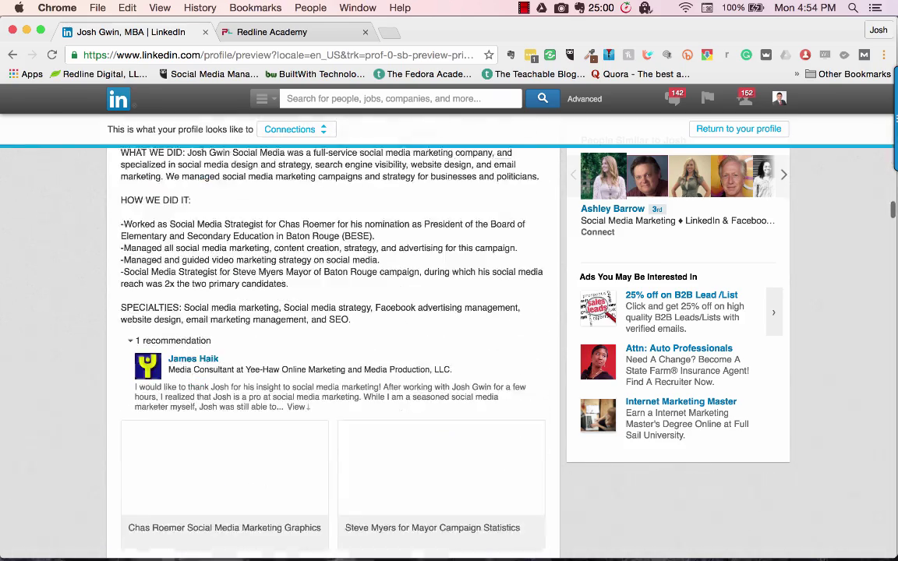
scroll(333, 351, down, 20)
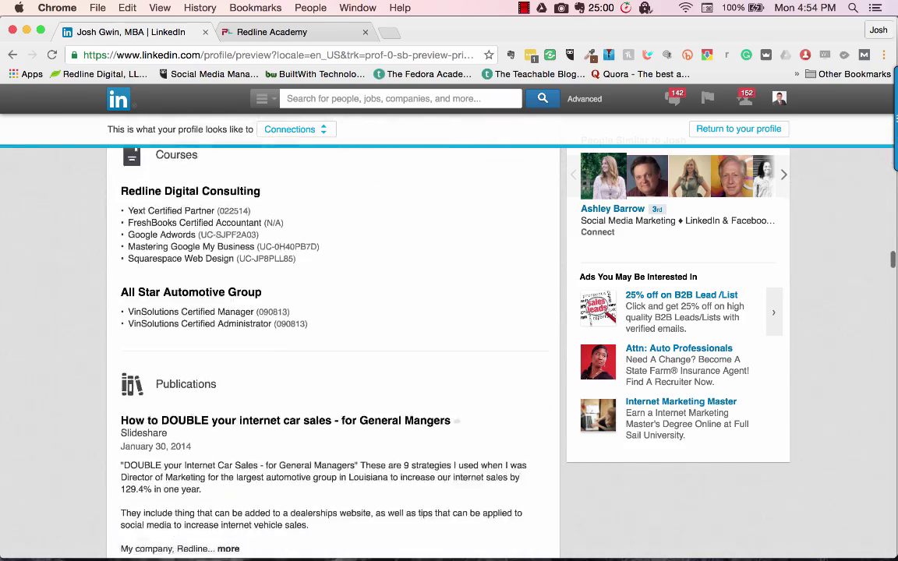
scroll(333, 350, down, 20)
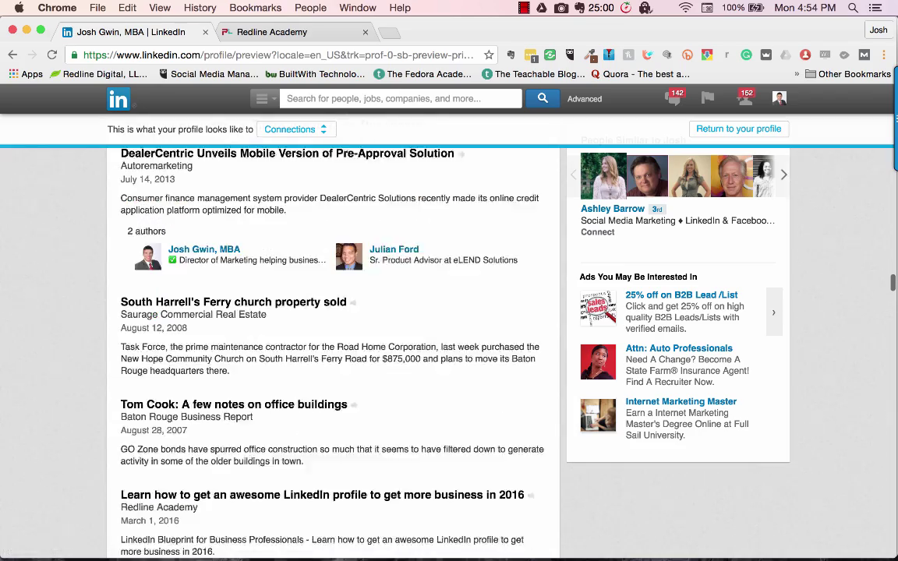
scroll(332, 350, down, 20)
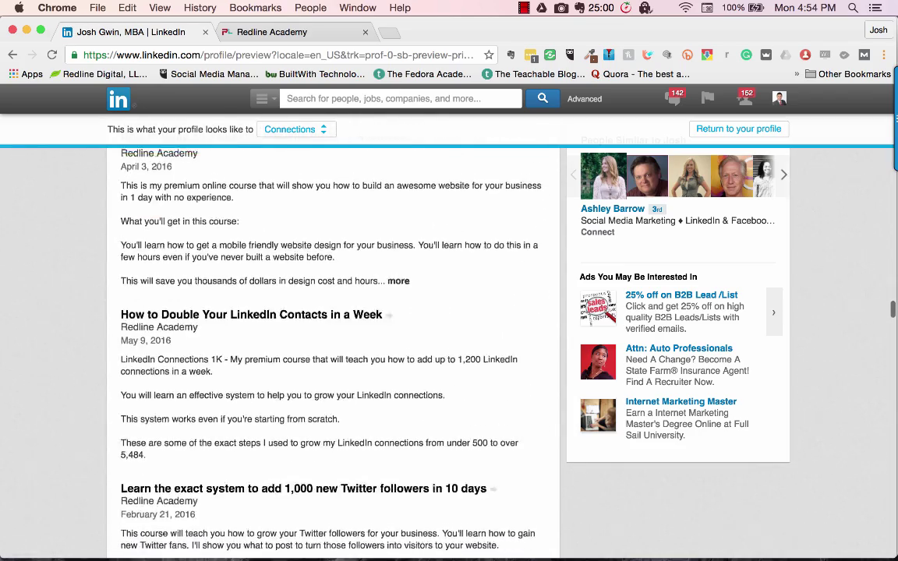
scroll(333, 351, down, 20)
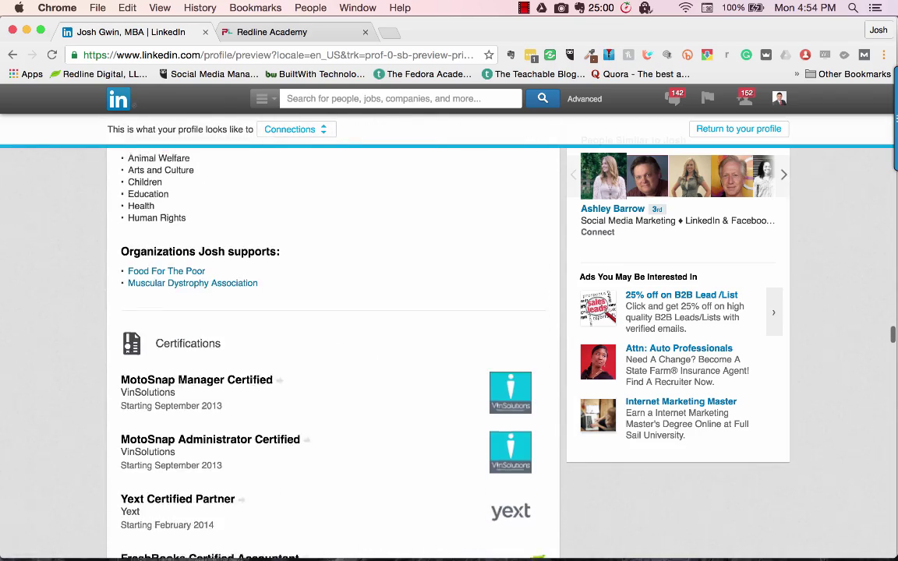
scroll(332, 351, down, 20)
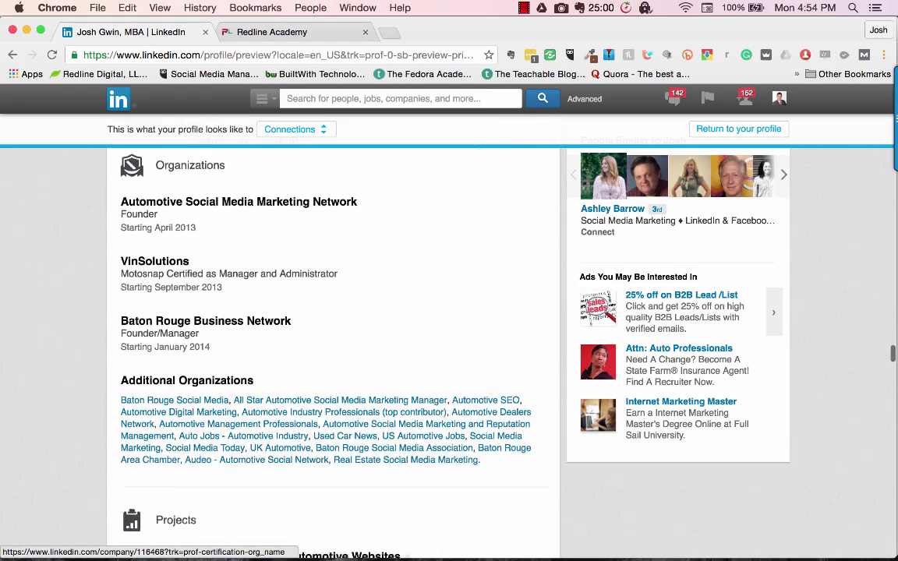
scroll(332, 351, down, 20)
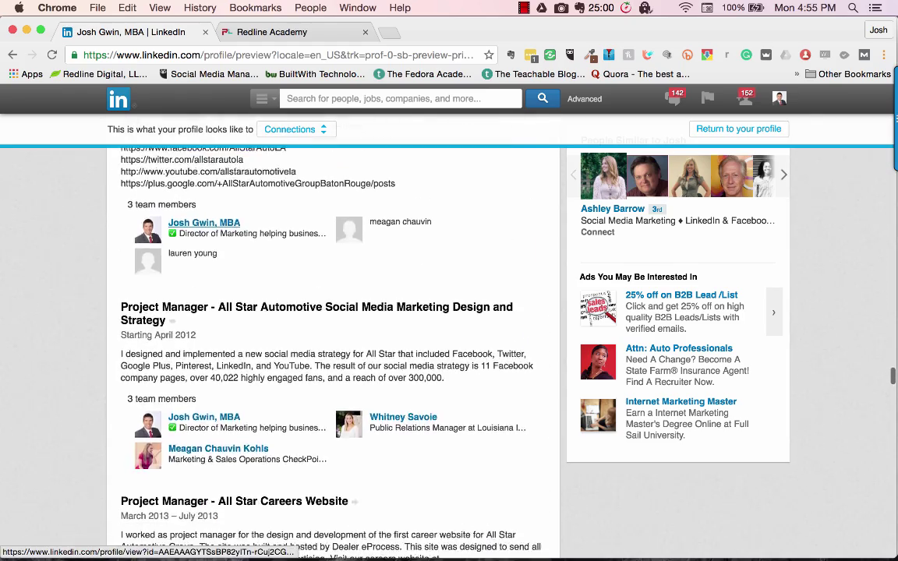
scroll(182, 215, down, 15)
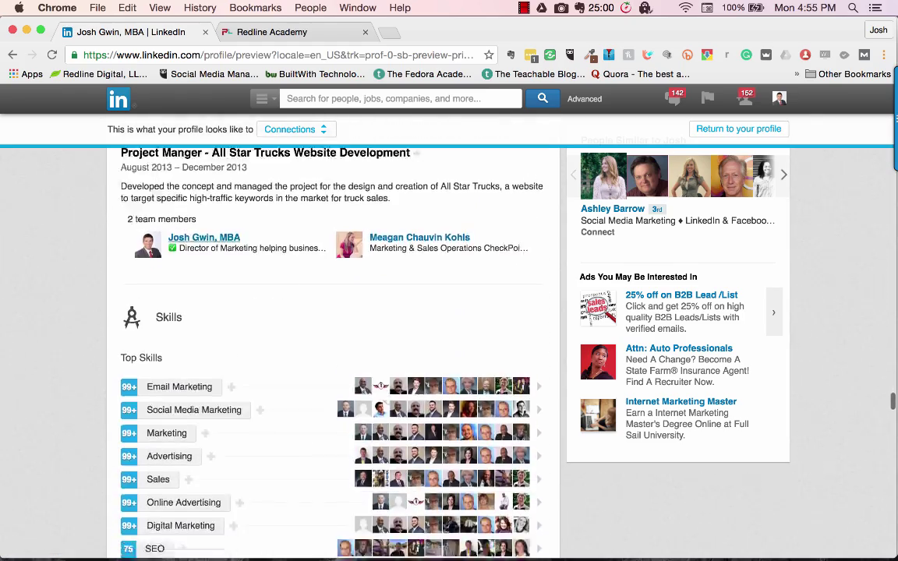
scroll(182, 215, down, 12)
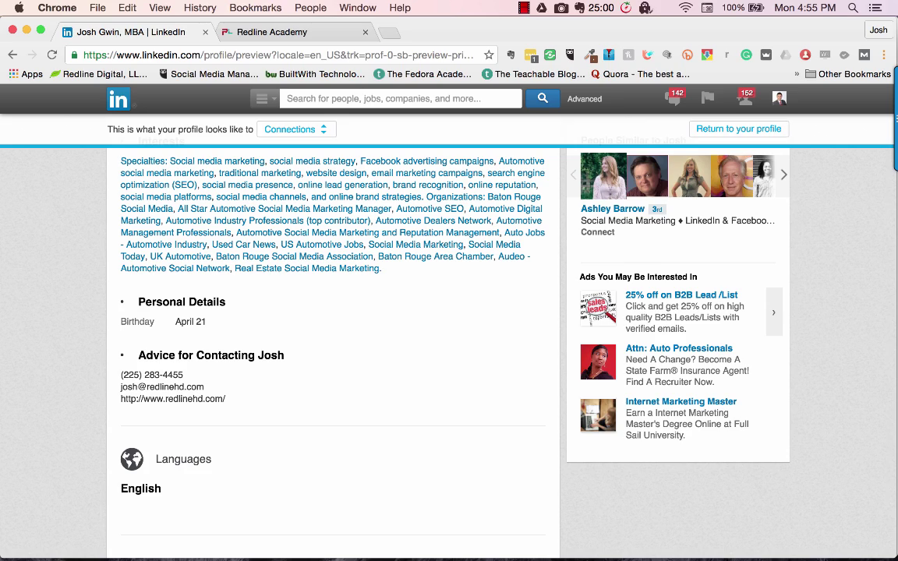
scroll(333, 351, up, 15)
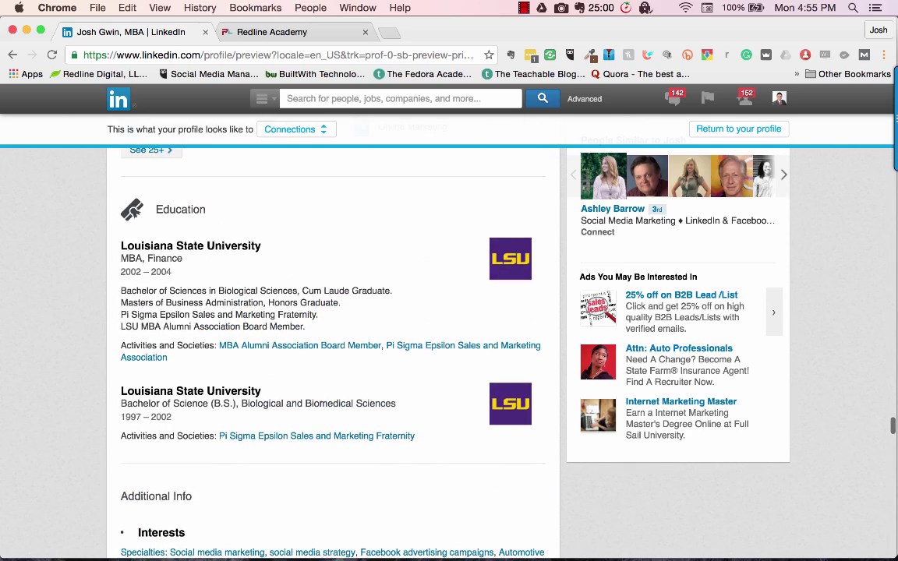
scroll(333, 351, up, 20)
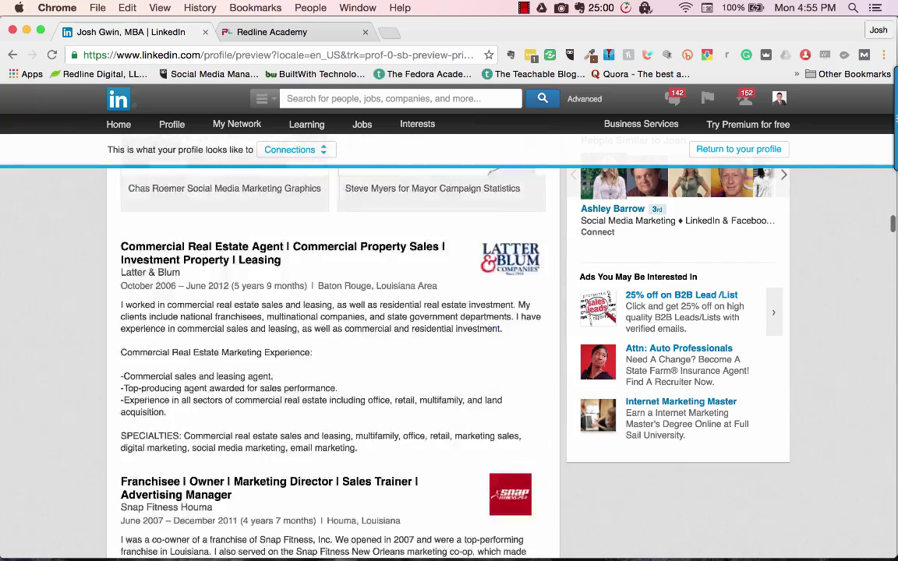
scroll(333, 351, up, 20)
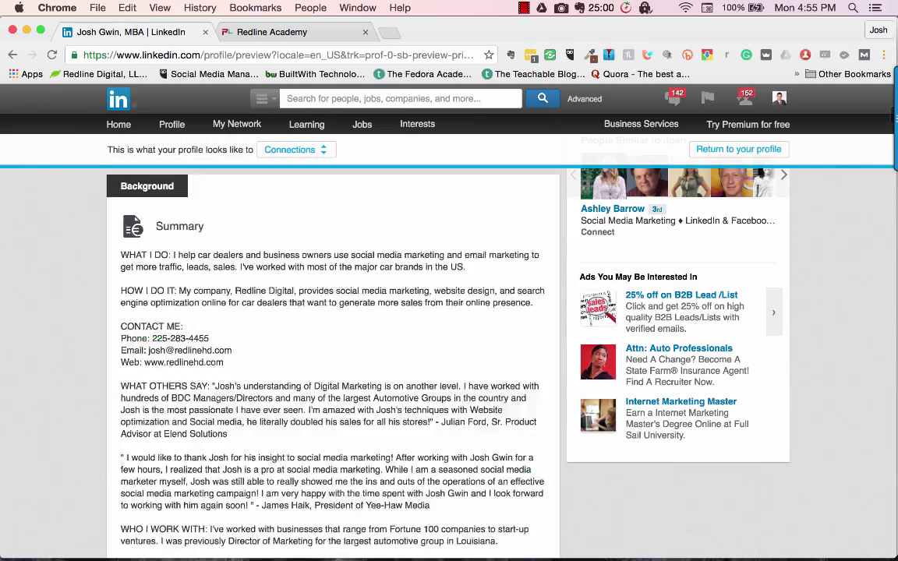
scroll(333, 351, down, 5)
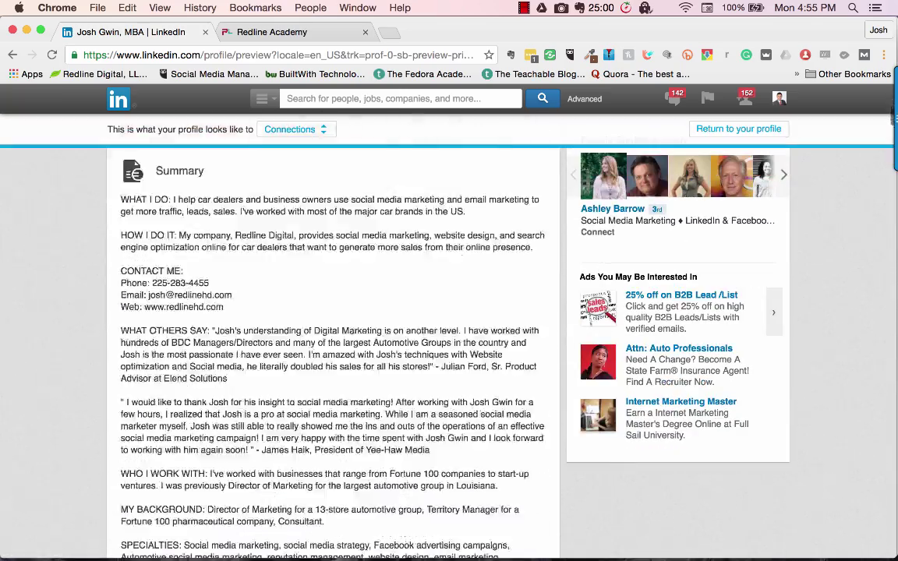
scroll(332, 351, up, 1)
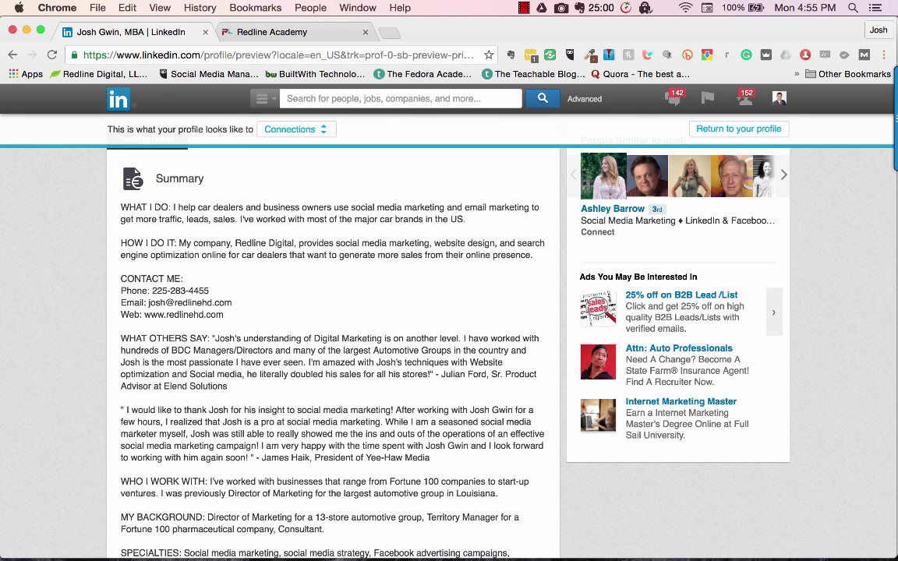
Highlight the CONTACT ME block and the two testimonial paragraphs in the Summary.
drag(226, 315, 119, 279)
click(118, 278)
scroll(333, 351, down, 1)
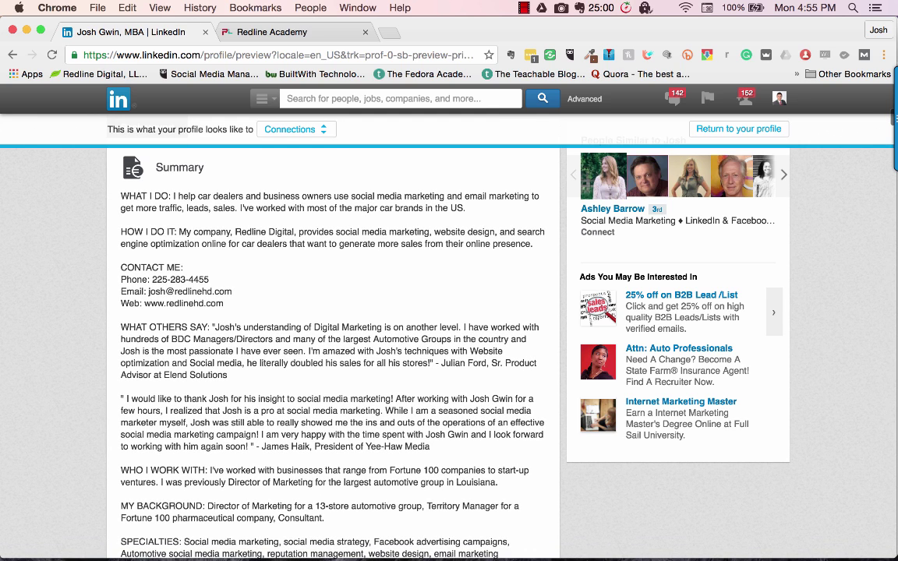
scroll(333, 350, down, 2)
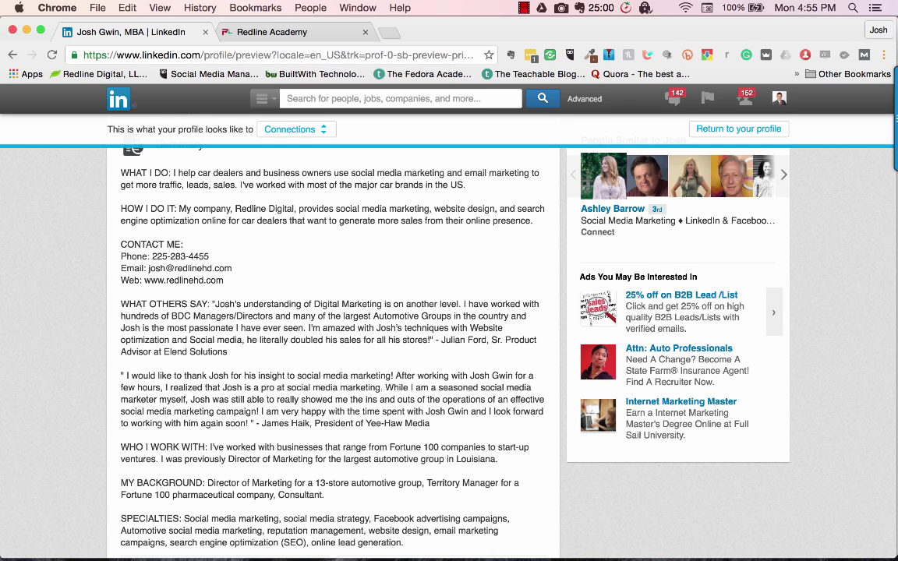
mouse_move(212, 304)
mouse_down()
mouse_move(544, 399)
mouse_move(282, 423)
mouse_move(429, 423)
mouse_move(320, 399)
mouse_move(207, 328)
mouse_move(214, 304)
mouse_up()
click(214, 304)
Highlight the SPECIALTIES paragraph above the two results images.
scroll(333, 351, down, 3)
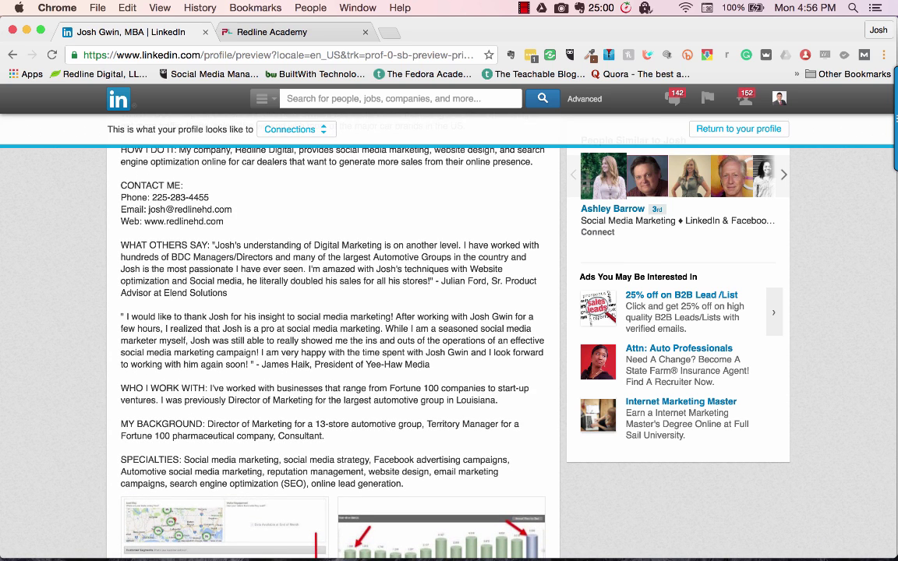
scroll(333, 327, down, 2)
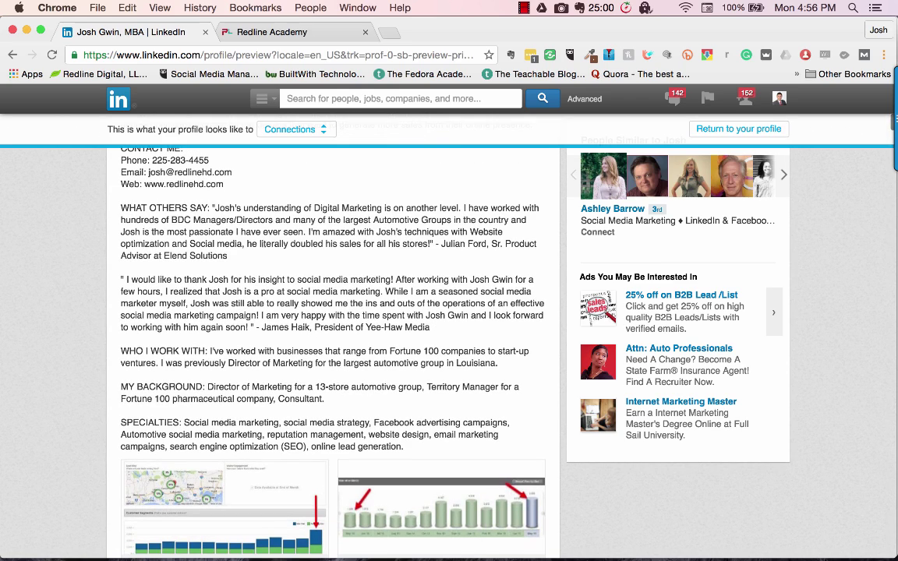
scroll(333, 327, down, 3)
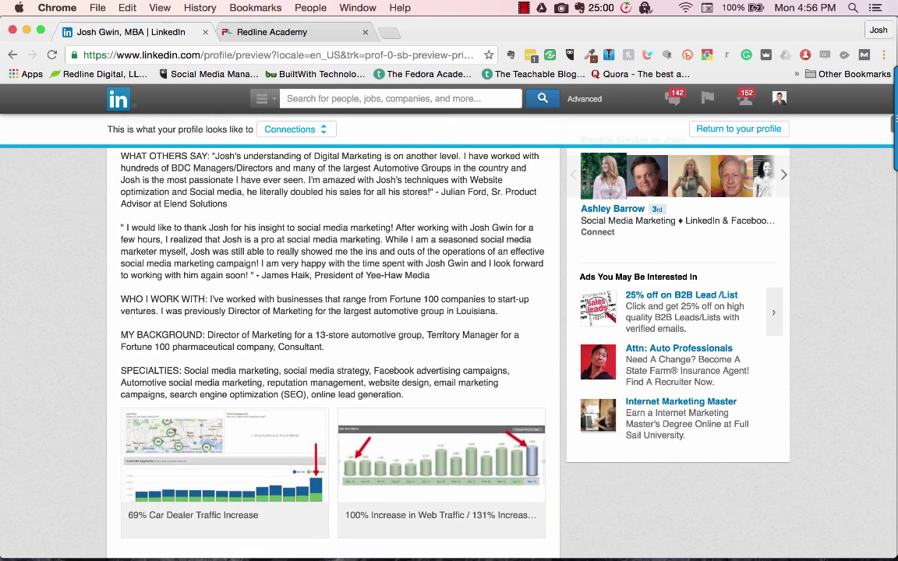
drag(121, 371, 403, 394)
click(403, 394)
scroll(333, 351, down, 1)
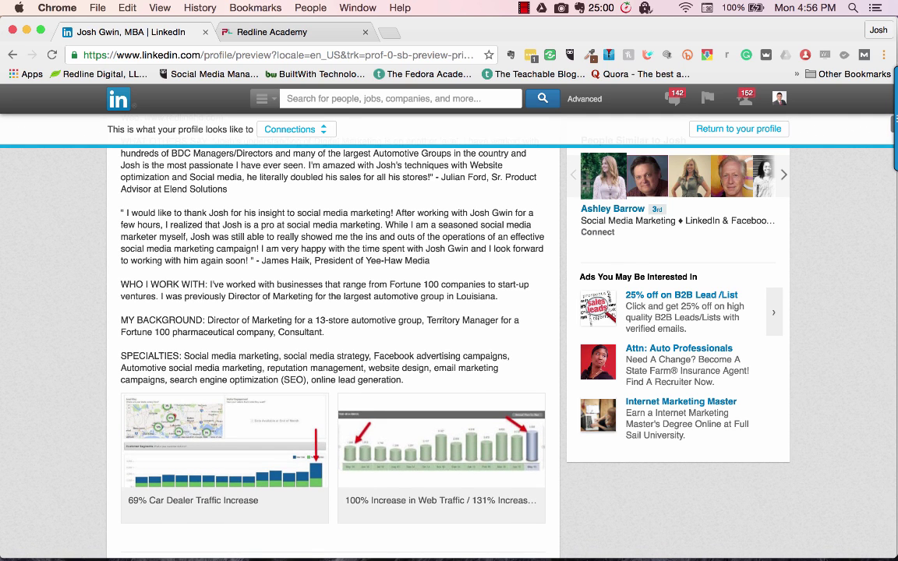
scroll(332, 351, up, 2)
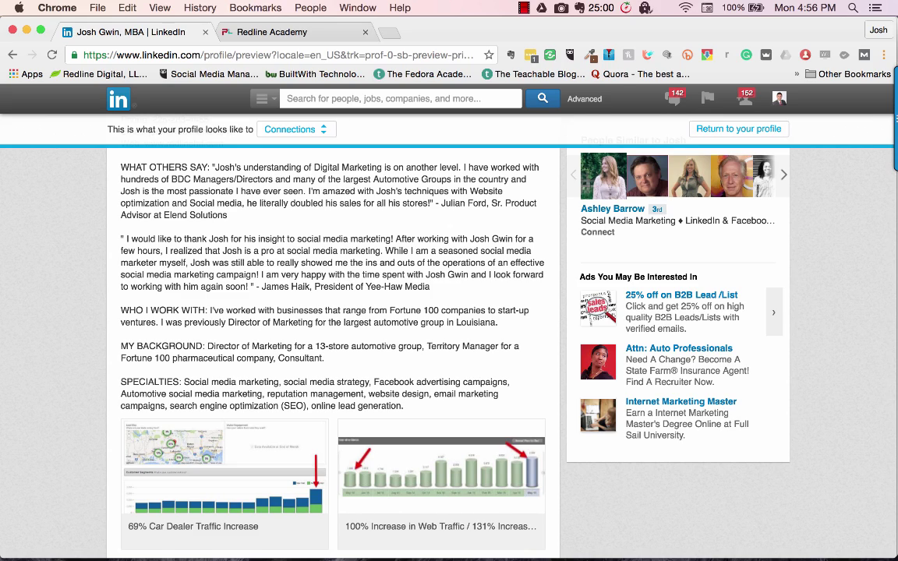
Scroll up and down through the Summary paragraphs.
scroll(332, 351, up, 10)
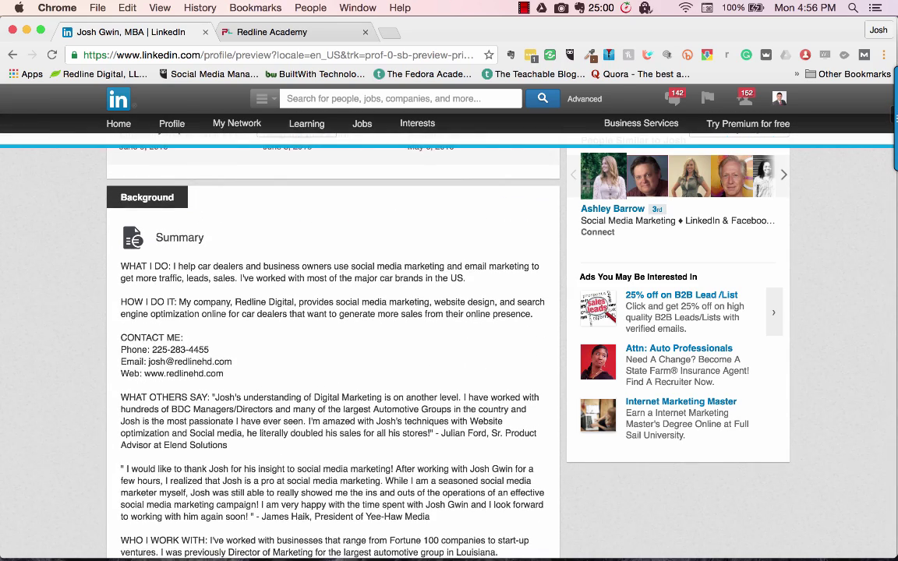
scroll(333, 350, down, 3)
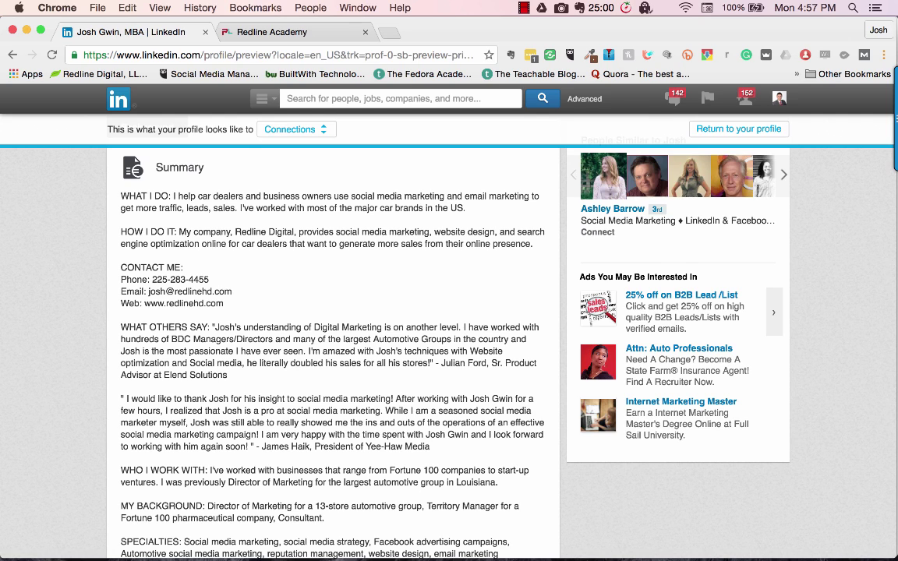
scroll(449, 351, up, 3)
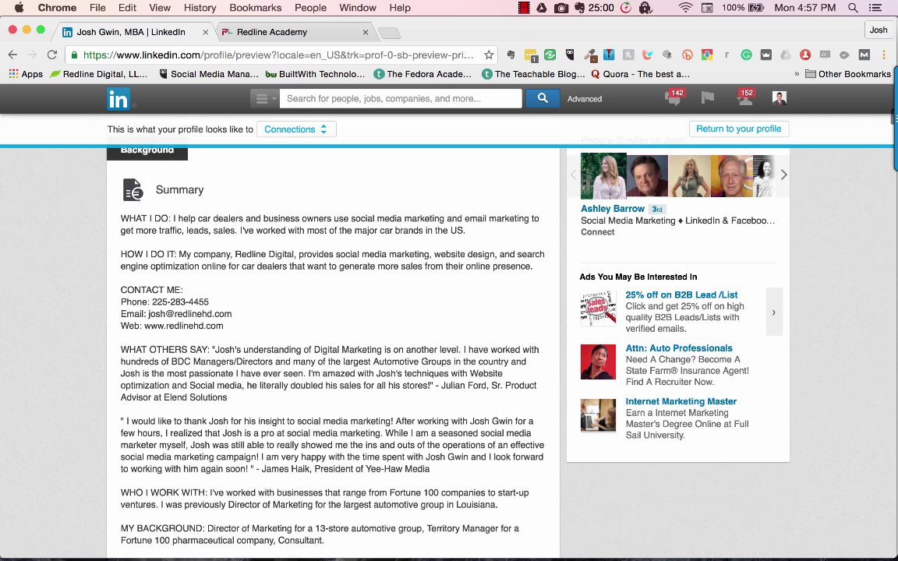
scroll(449, 351, down, 2)
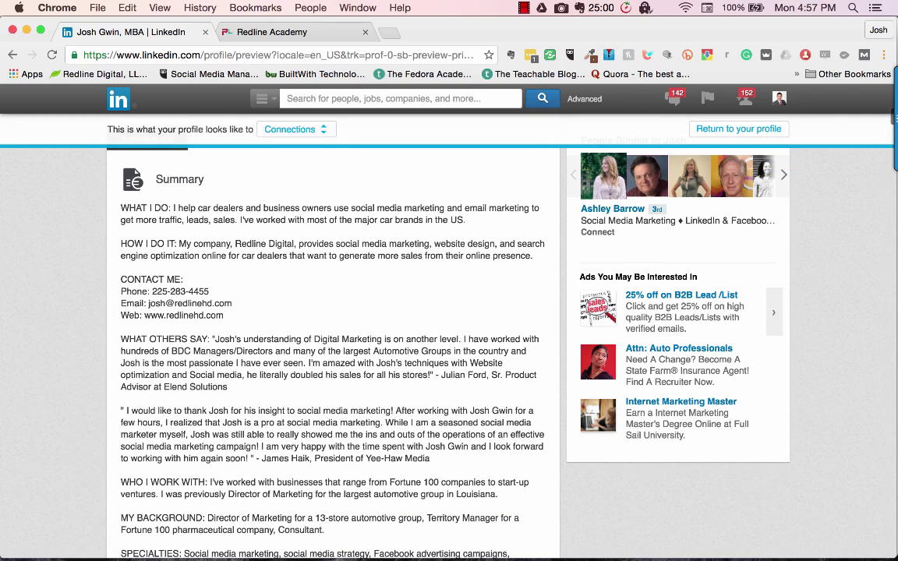
scroll(332, 351, down, 1)
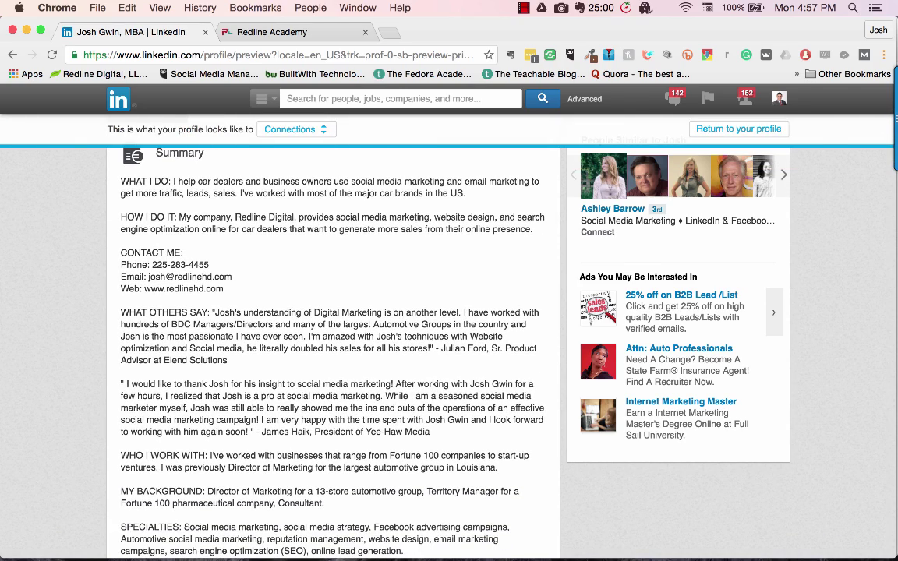
scroll(333, 351, down, 1)
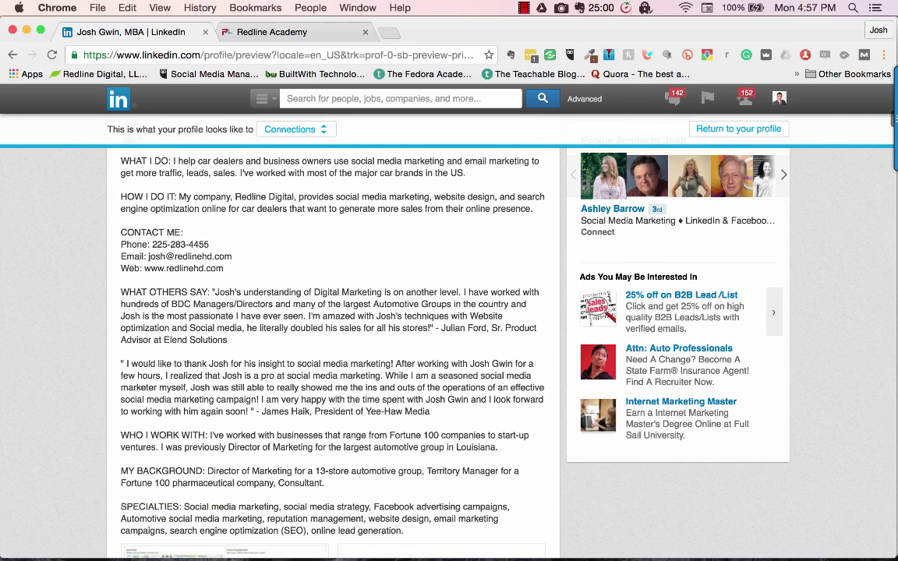
scroll(333, 350, down, 2)
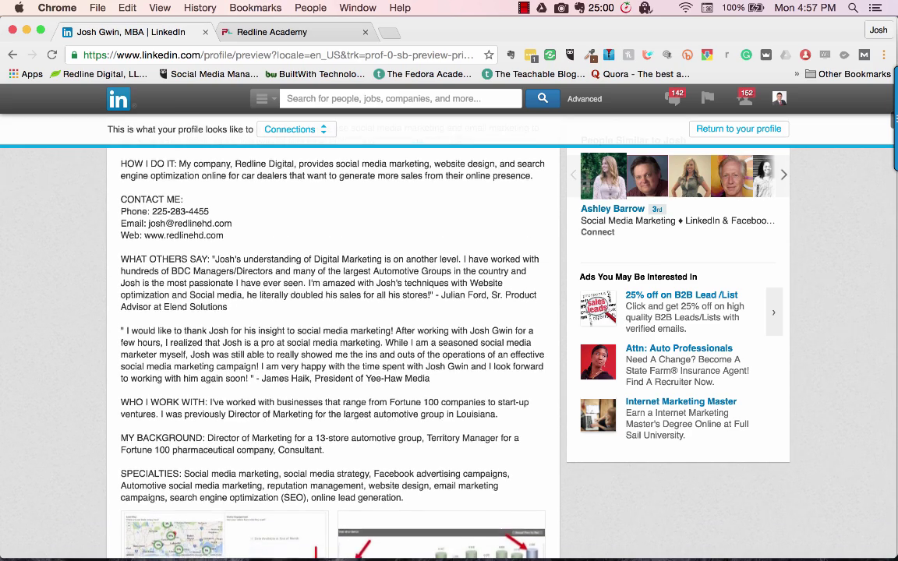
scroll(333, 351, up, 5)
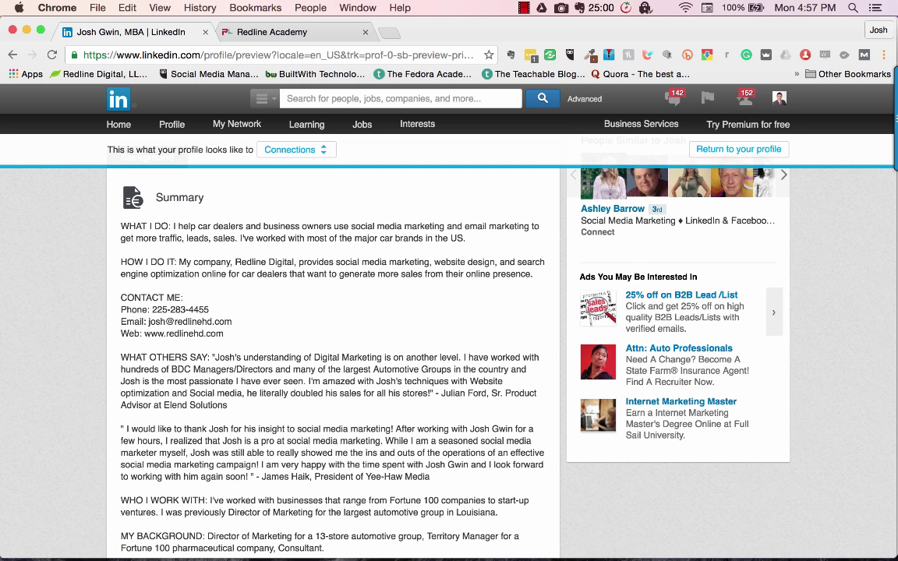
scroll(333, 351, down, 1)
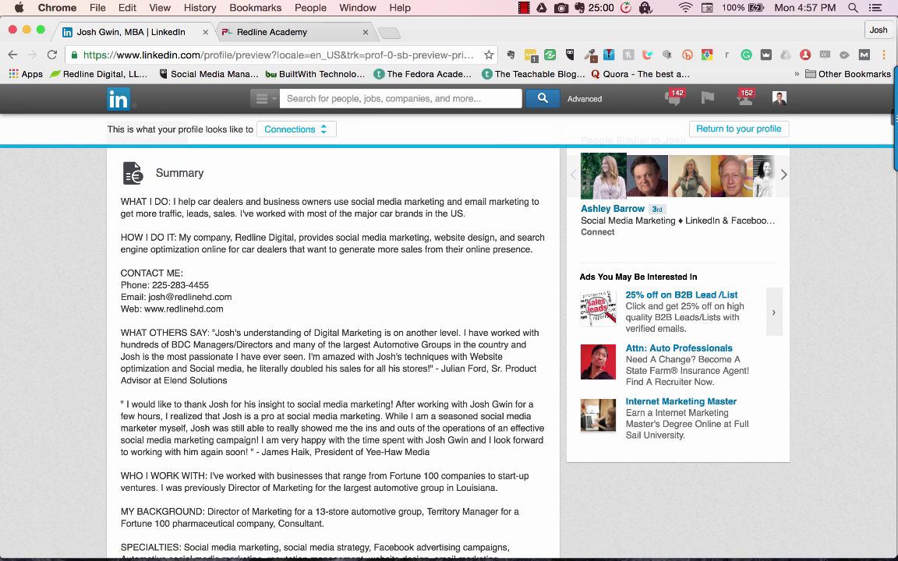
scroll(332, 351, up, 1)
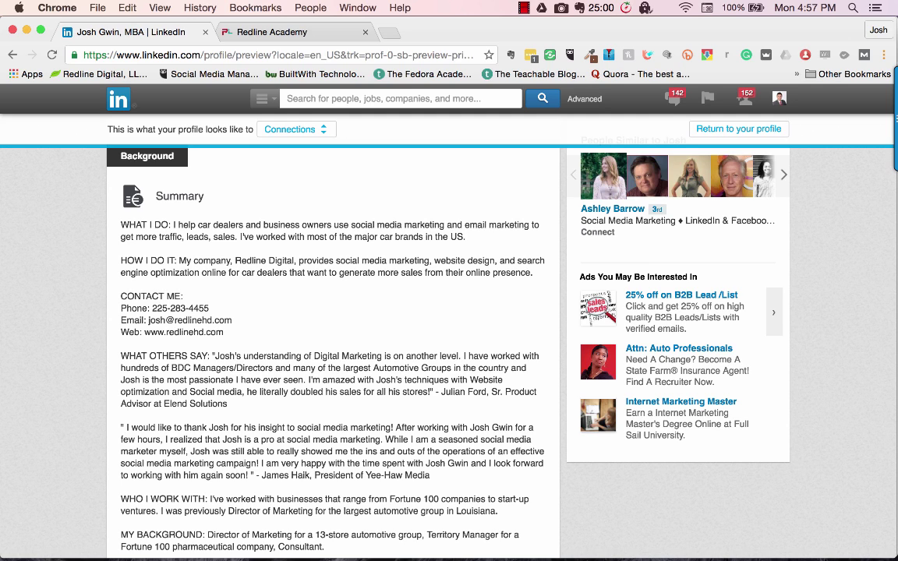
Highlight 'get more traffic, leads, sales', then the HOW I DO IT and WHAT I DO paragraphs.
drag(235, 236, 120, 236)
drag(121, 260, 337, 272)
click(337, 272)
triple_click(312, 266)
click(327, 266)
triple_click(312, 231)
click(312, 231)
Highlight the opening of the WHAT OTHERS SAY testimonial, then deselect it.
scroll(449, 351, down, 1)
scroll(333, 351, down, 2)
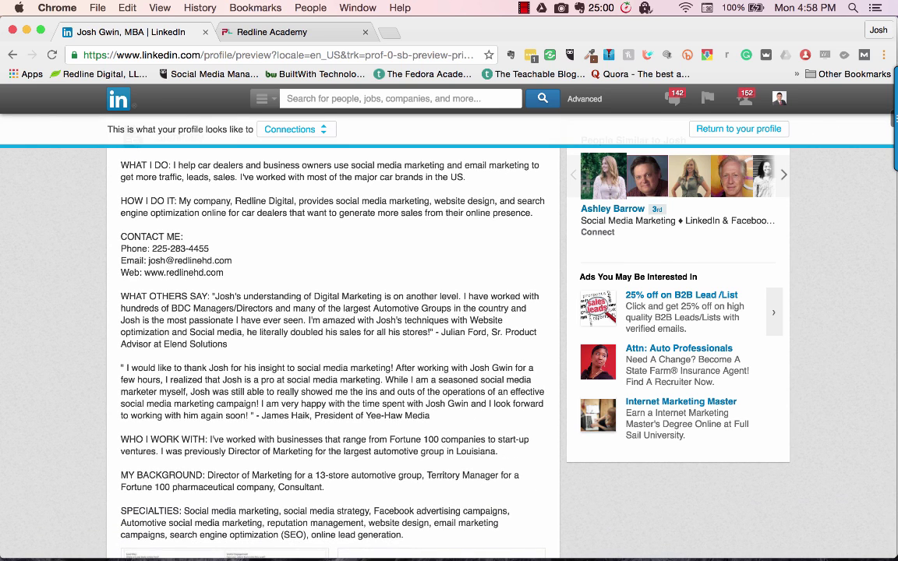
drag(120, 296, 195, 307)
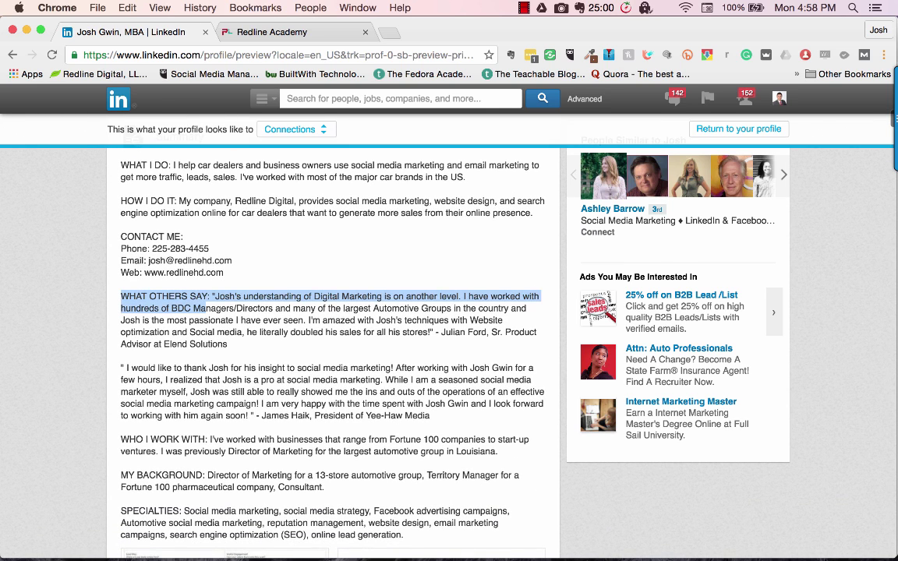
click(194, 308)
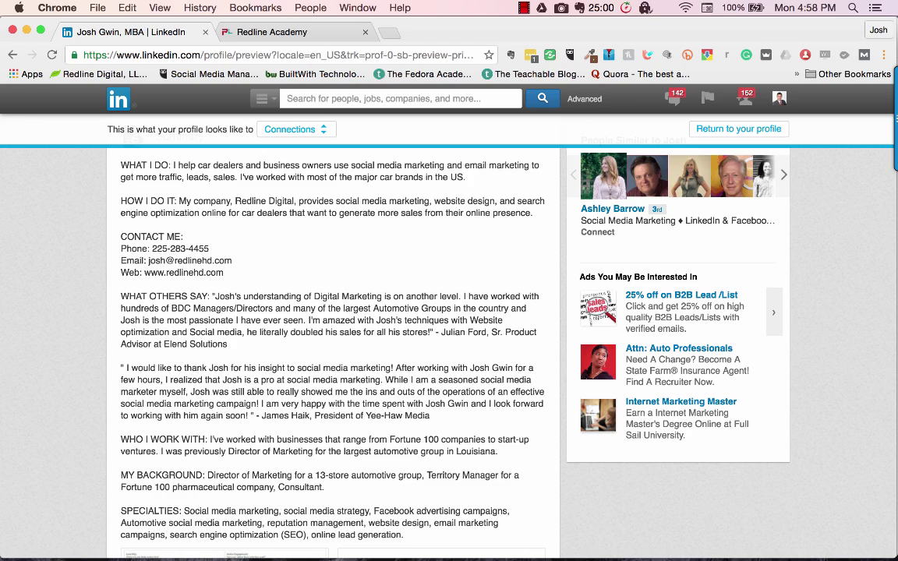
Scroll down to the results images and the Redline Digital Consulting role in Experience.
scroll(333, 350, down, 1)
scroll(332, 350, down, 4)
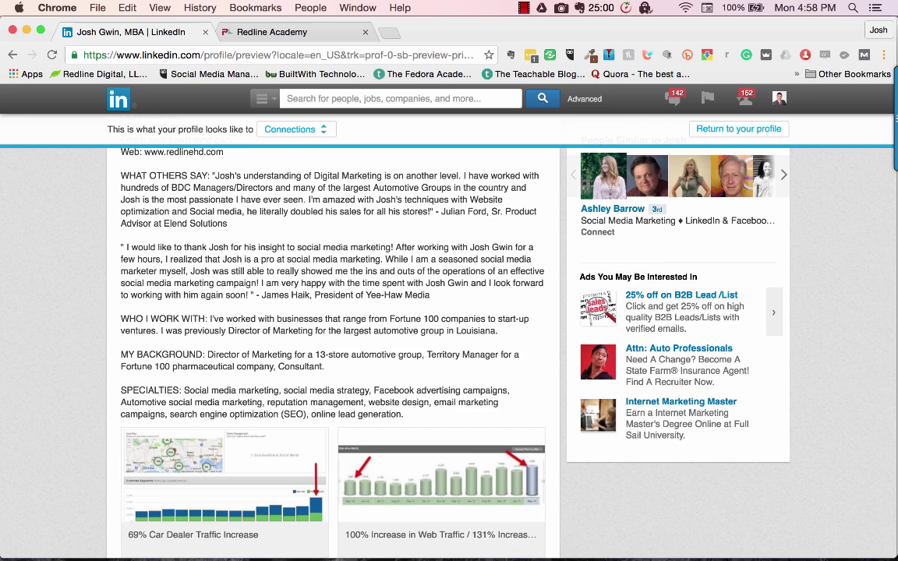
scroll(332, 328, down, 2)
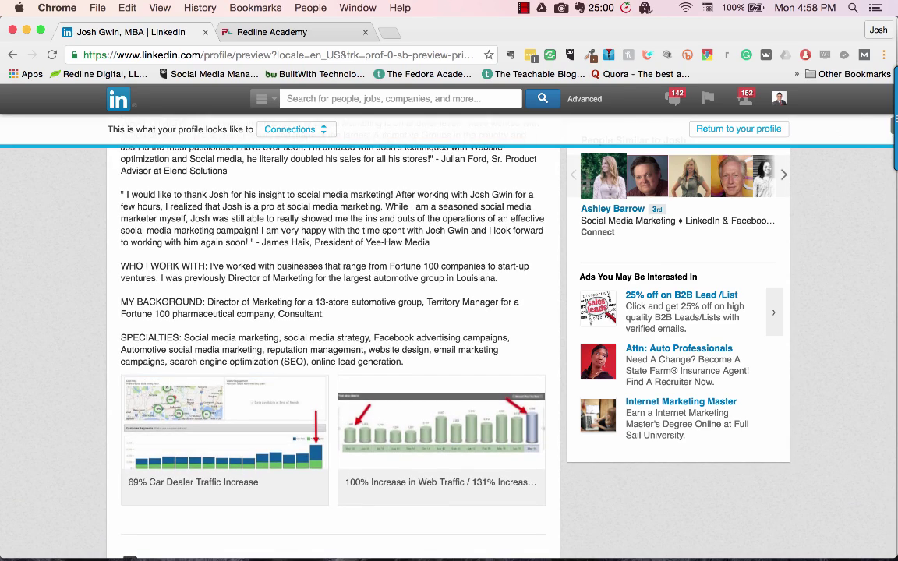
scroll(333, 327, down, 2)
scroll(312, 350, down, 1)
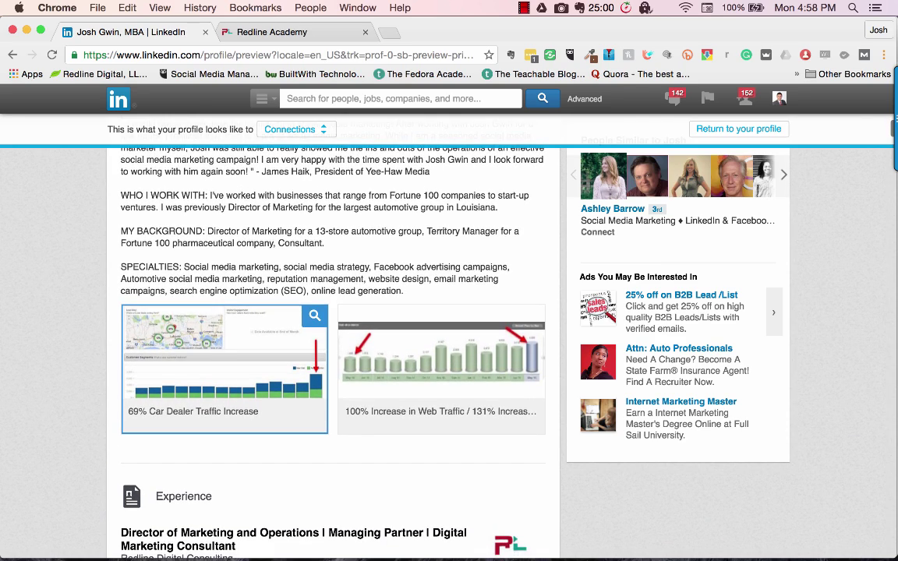
scroll(442, 366, up, 2)
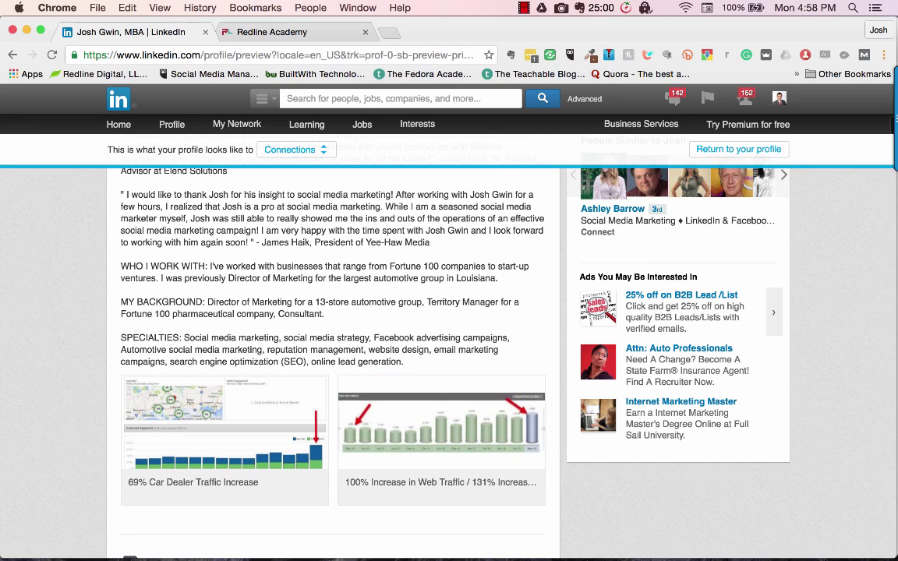
scroll(328, 327, up, 2)
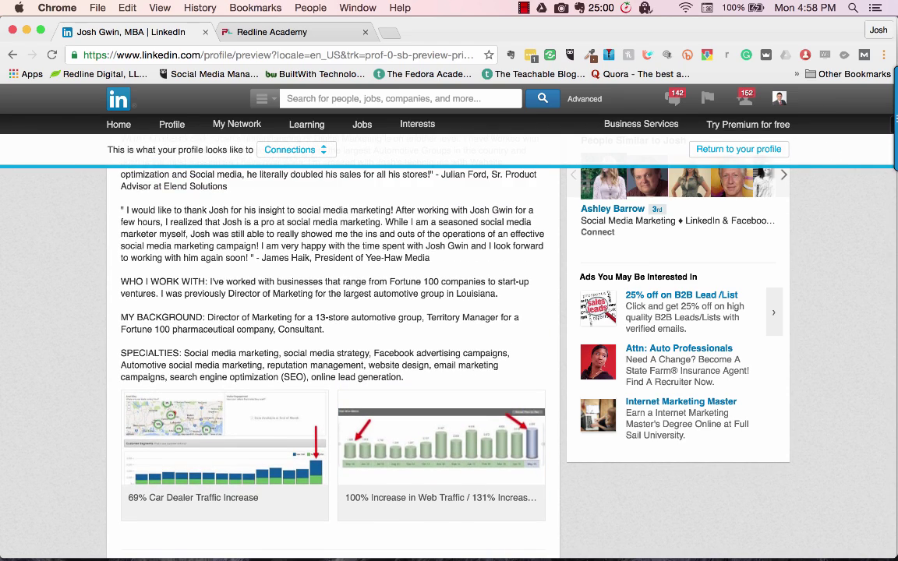
scroll(327, 327, down, 3)
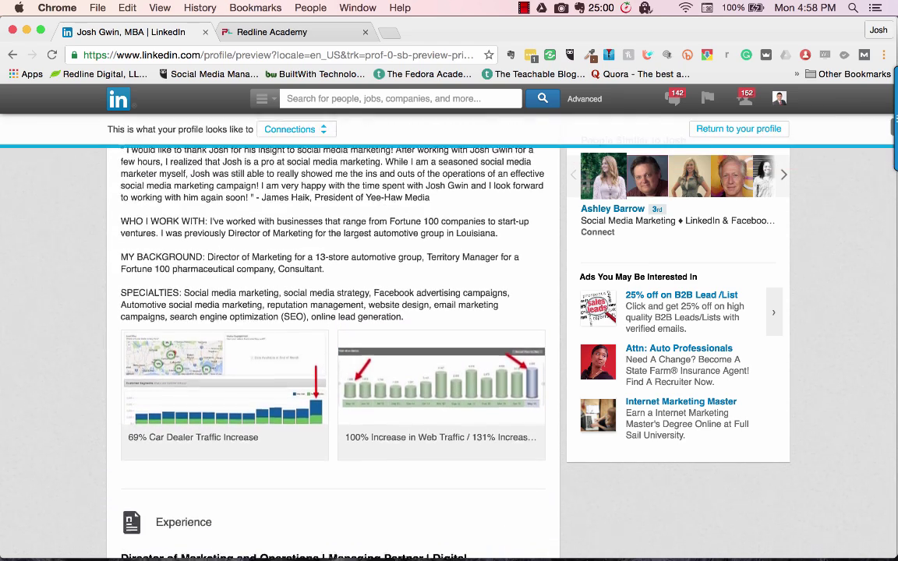
scroll(327, 327, down, 3)
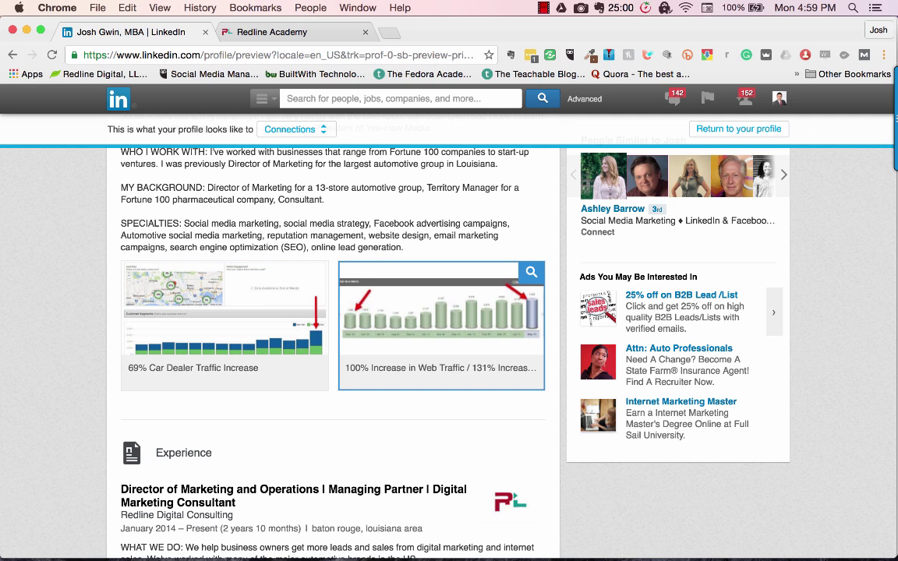
scroll(224, 374, up, 2)
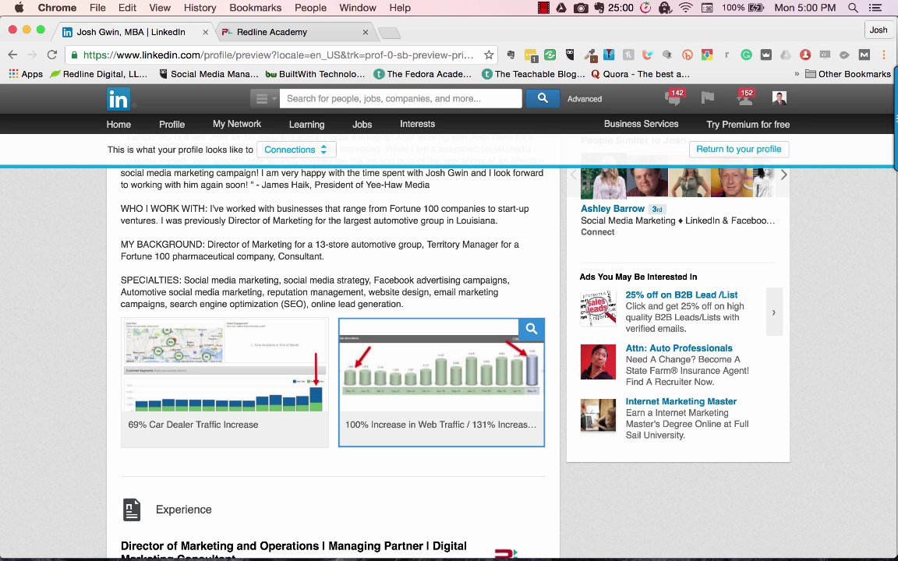
Enlarge the '100% Increase in Web Traffic' and '69% Car Dealer Traffic Increase' images, then close them.
click(441, 366)
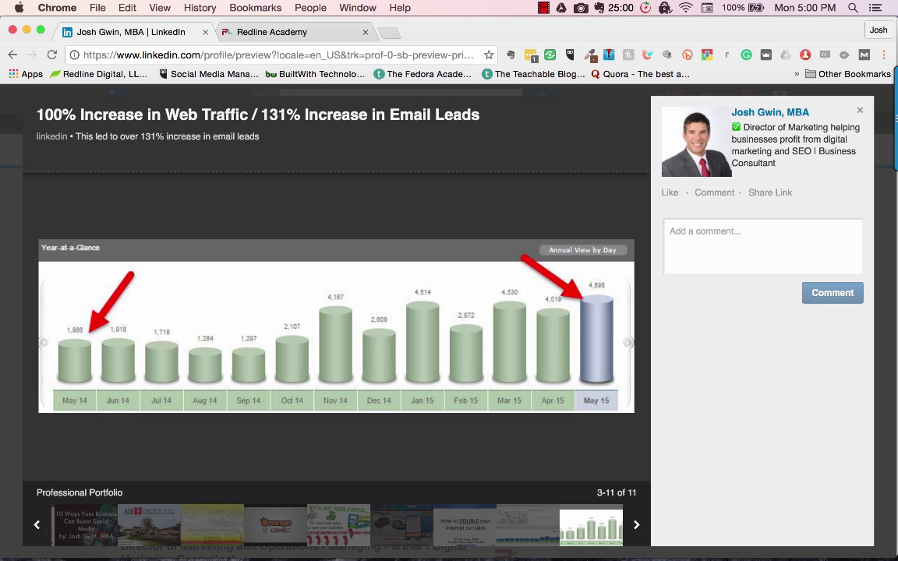
key(Escape)
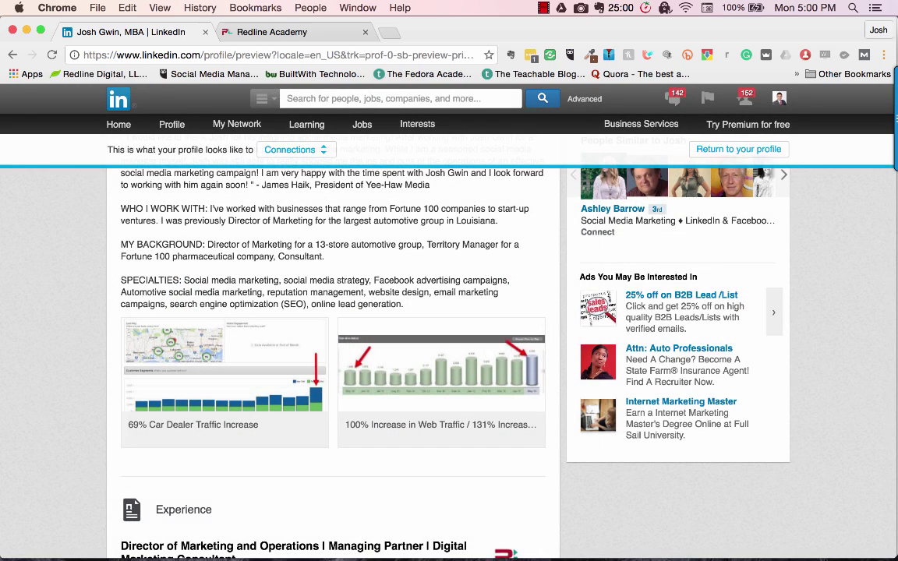
key(Return)
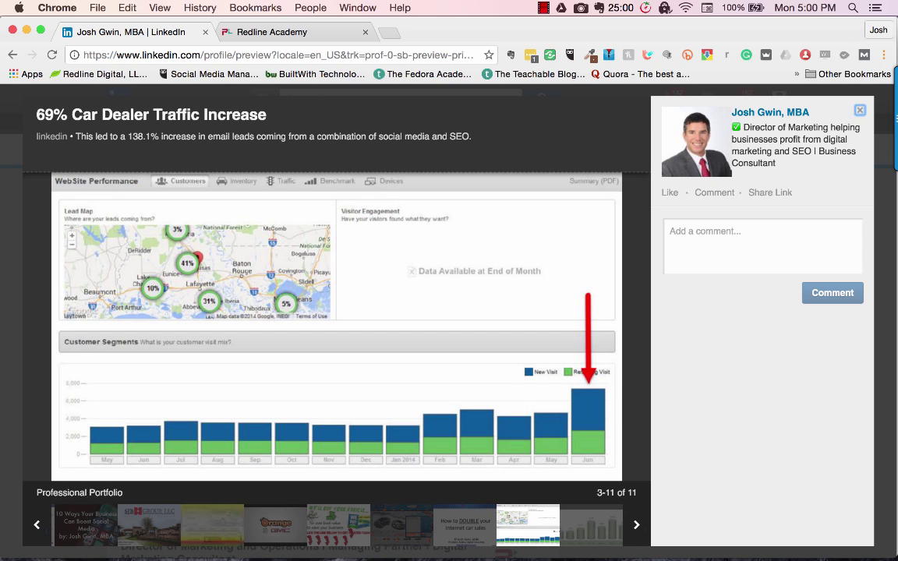
key(Escape)
scroll(455, 327, up, 5)
scroll(455, 327, up, 3)
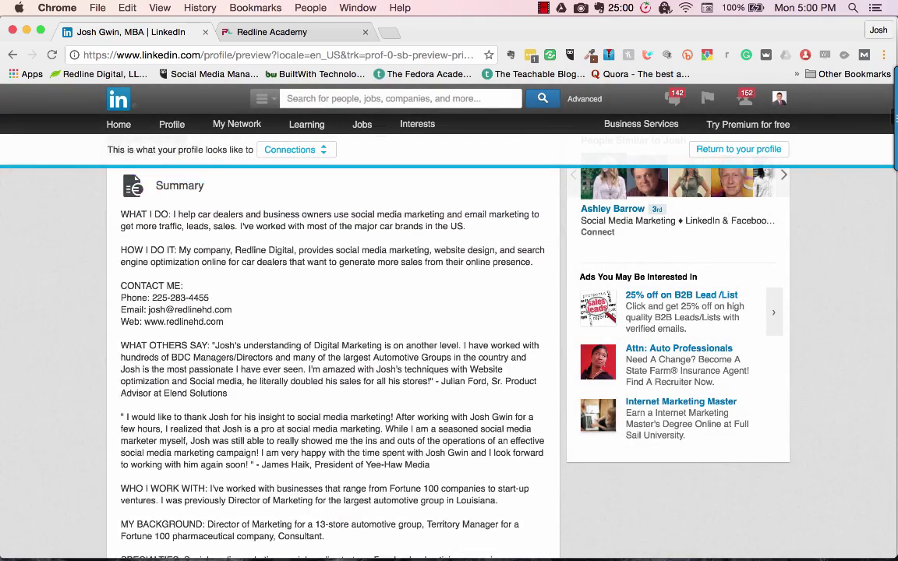
Switch to Edit Profile and scroll down to the editable Summary with its results images.
scroll(331, 328, up, 8)
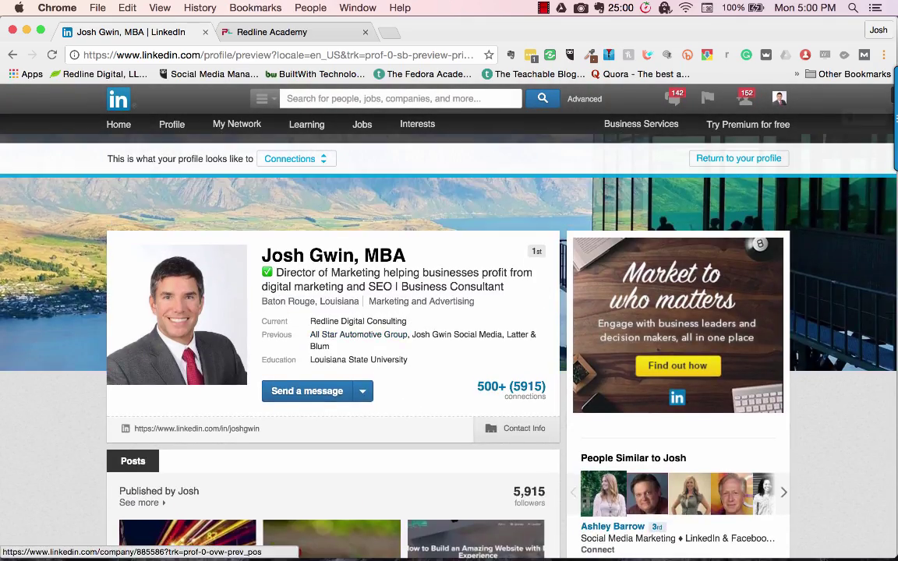
mouse_move(171, 124)
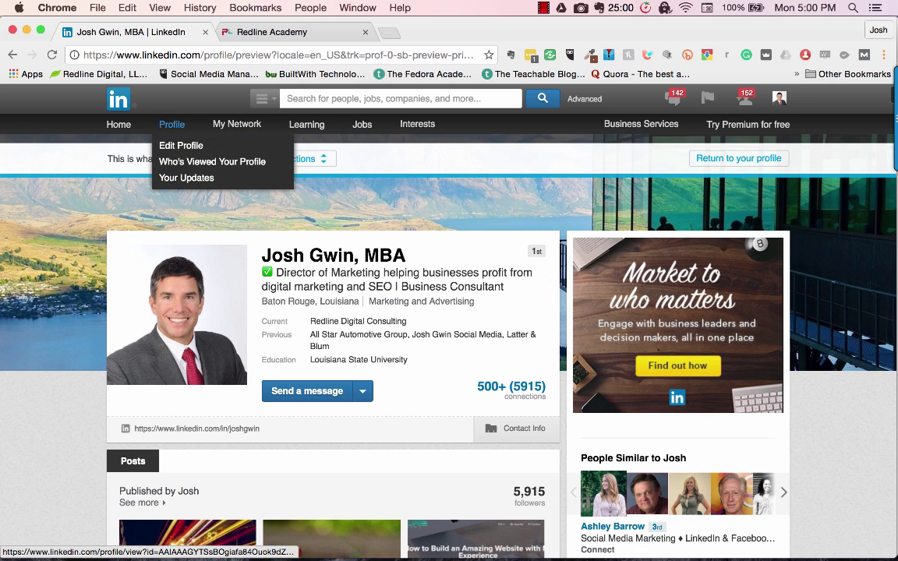
click(180, 145)
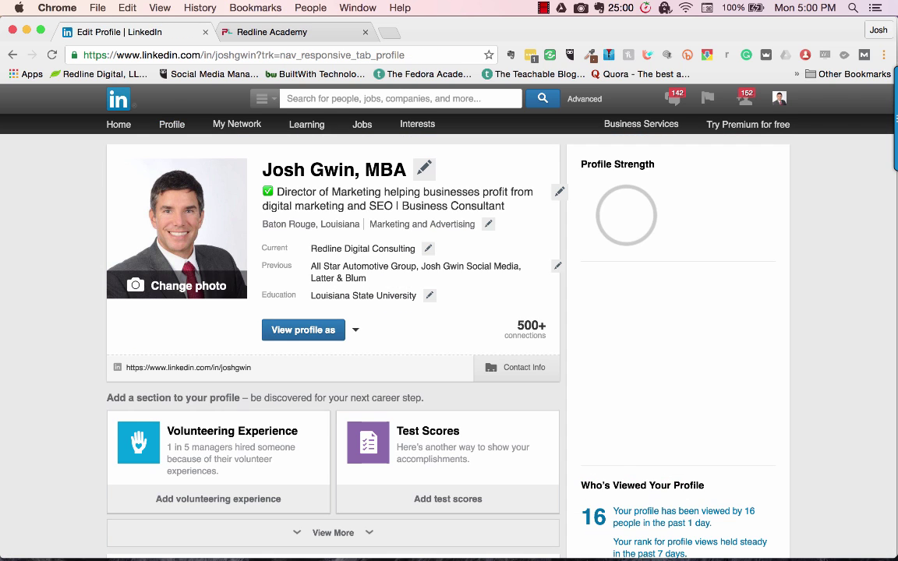
scroll(449, 335, down, 6)
scroll(333, 335, down, 3)
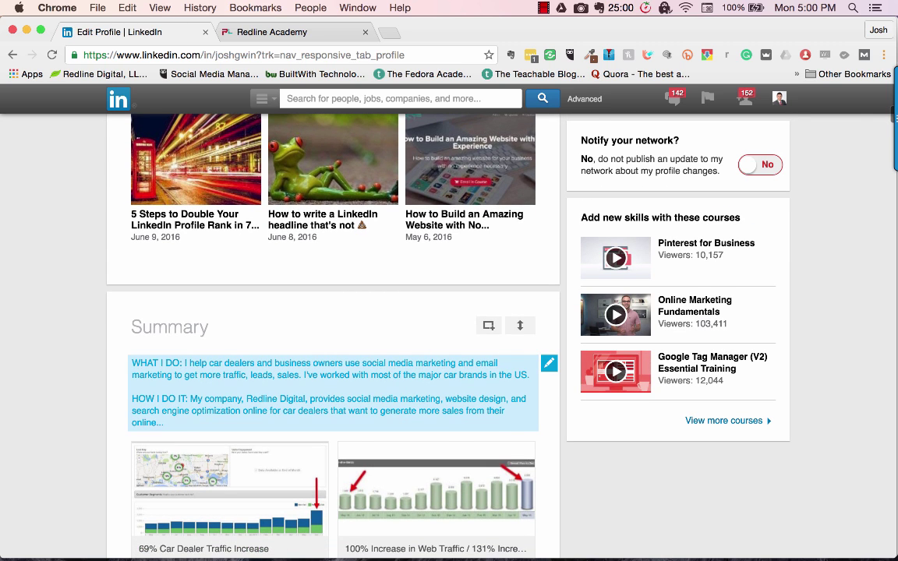
scroll(333, 335, down, 2)
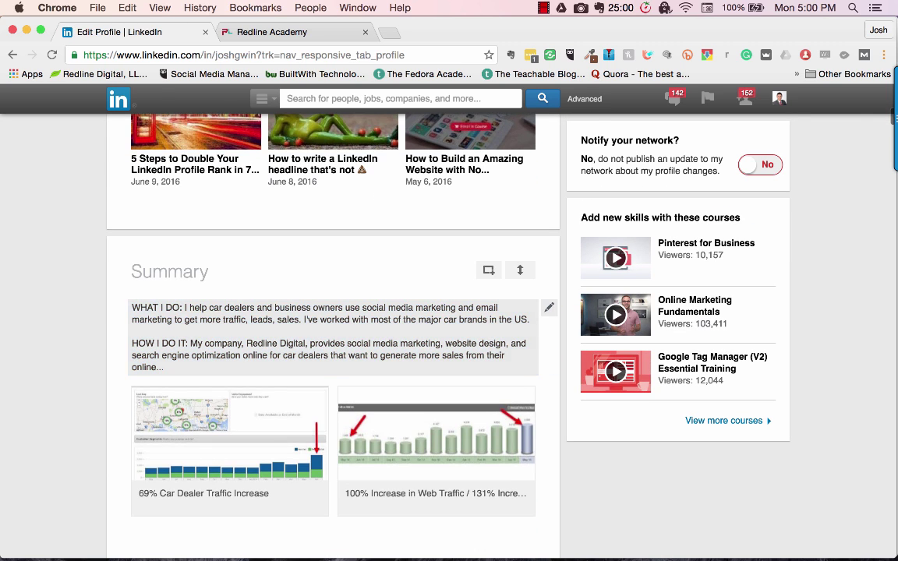
Scroll the Summary edit box through to SPECIALTIES, then leave it without saving.
click(333, 335)
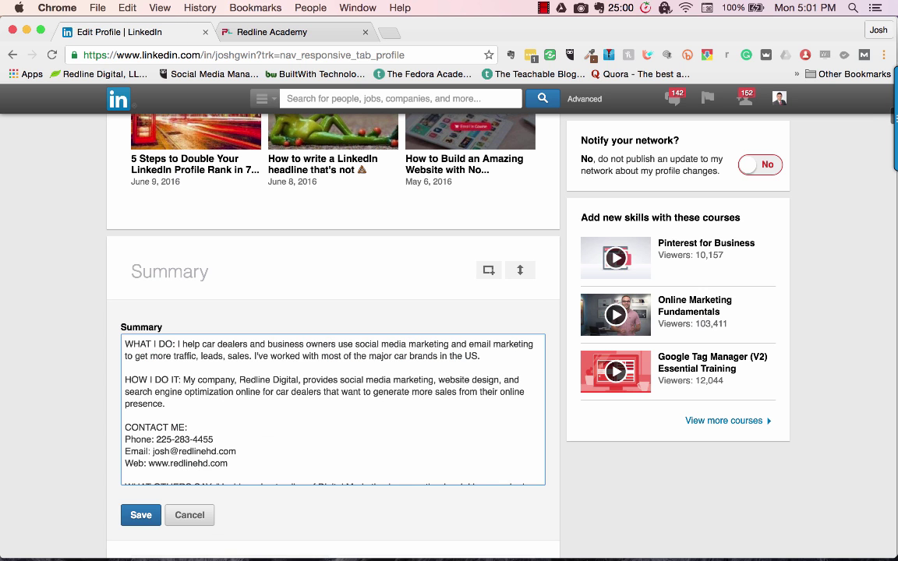
scroll(333, 409, down, 6)
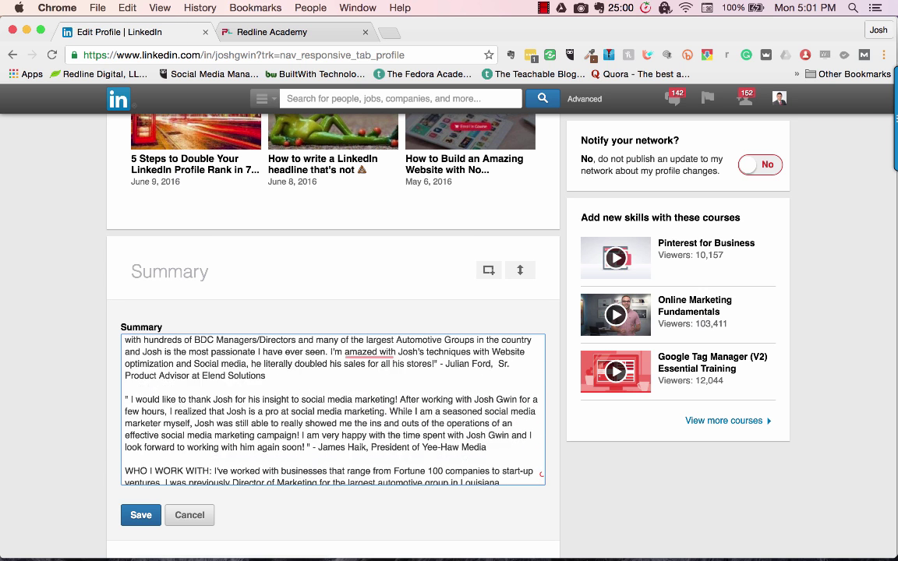
scroll(333, 409, down, 3)
scroll(333, 410, up, 5)
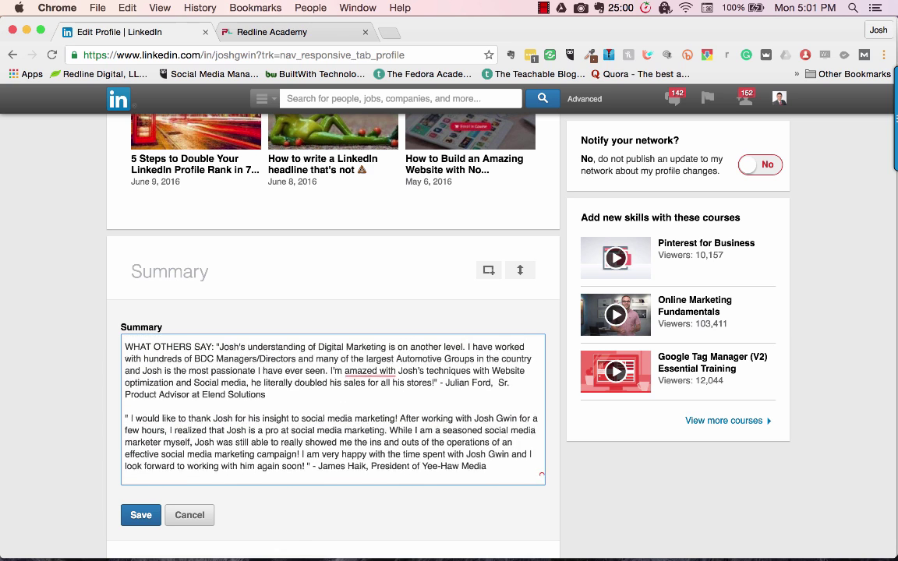
scroll(333, 409, up, 1)
scroll(333, 409, down, 3)
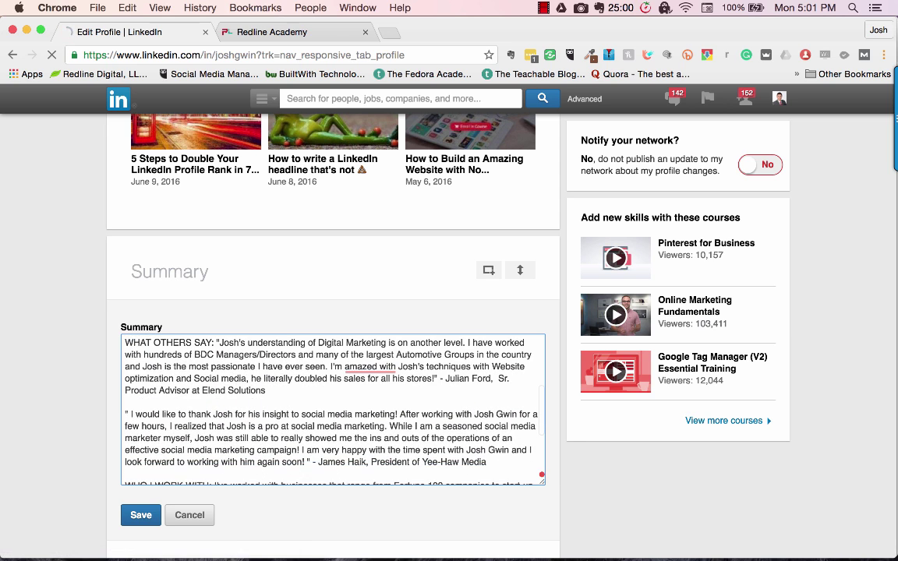
scroll(332, 409, down, 3)
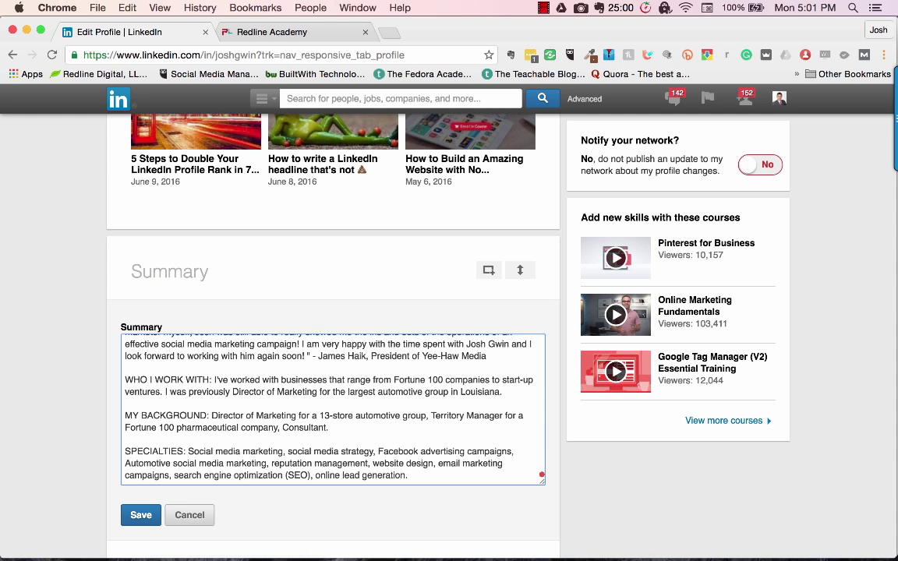
scroll(333, 409, up, 10)
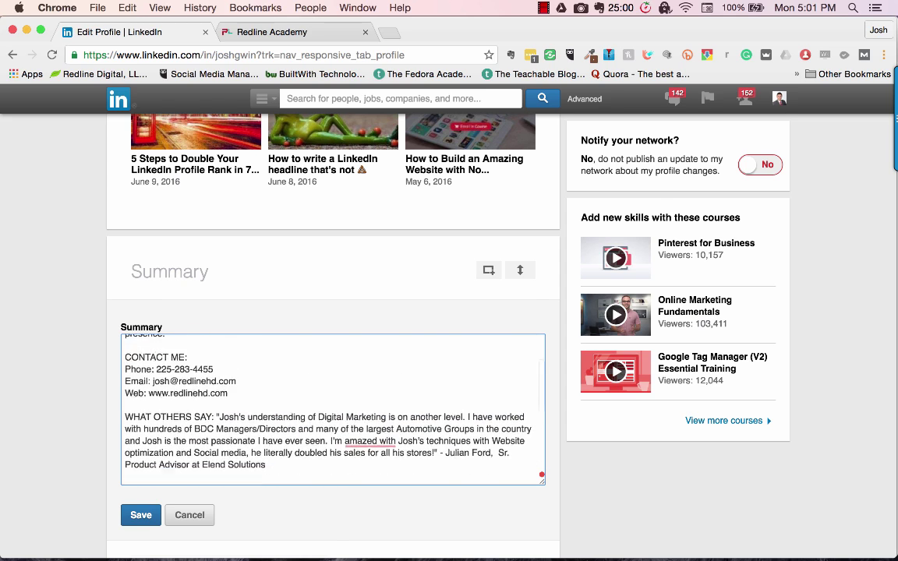
scroll(332, 409, up, 8)
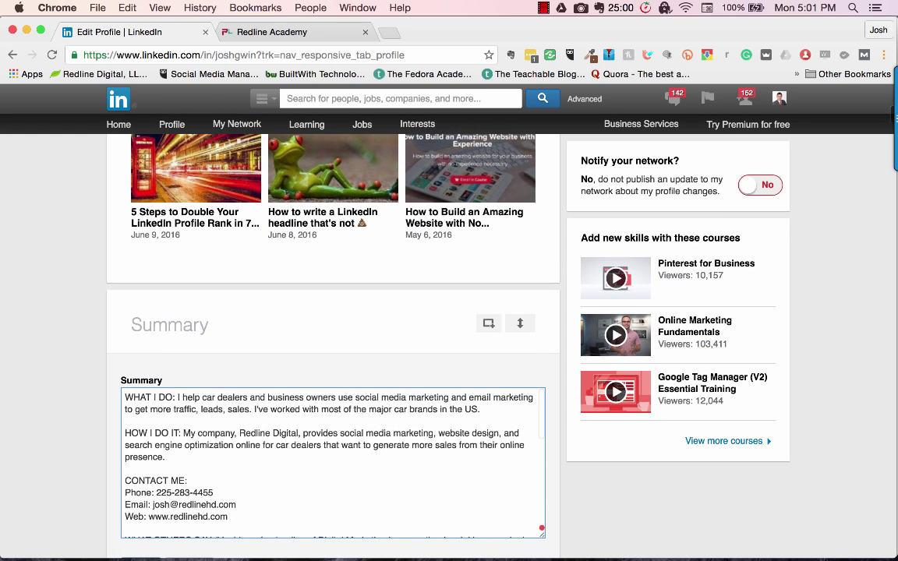
scroll(332, 409, down, 1)
scroll(332, 462, down, 10)
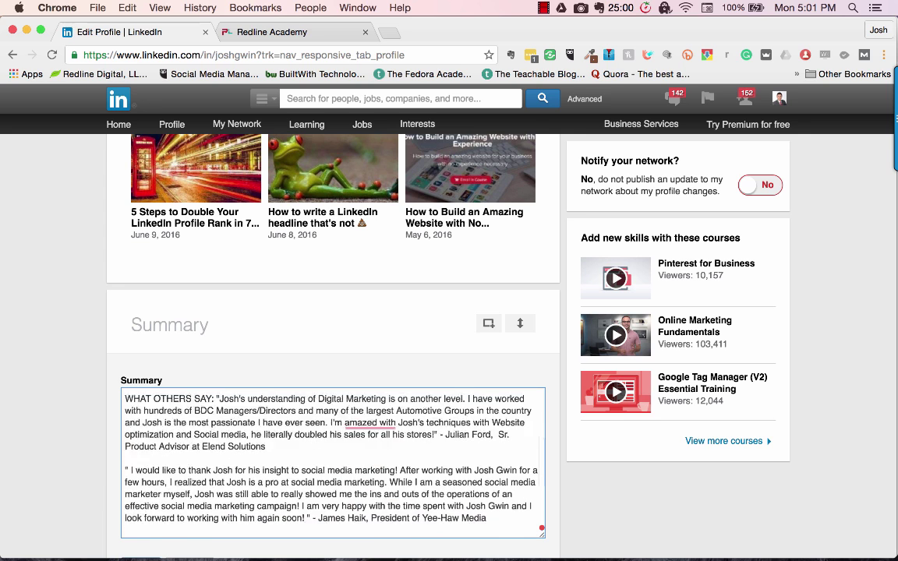
scroll(332, 462, down, 2)
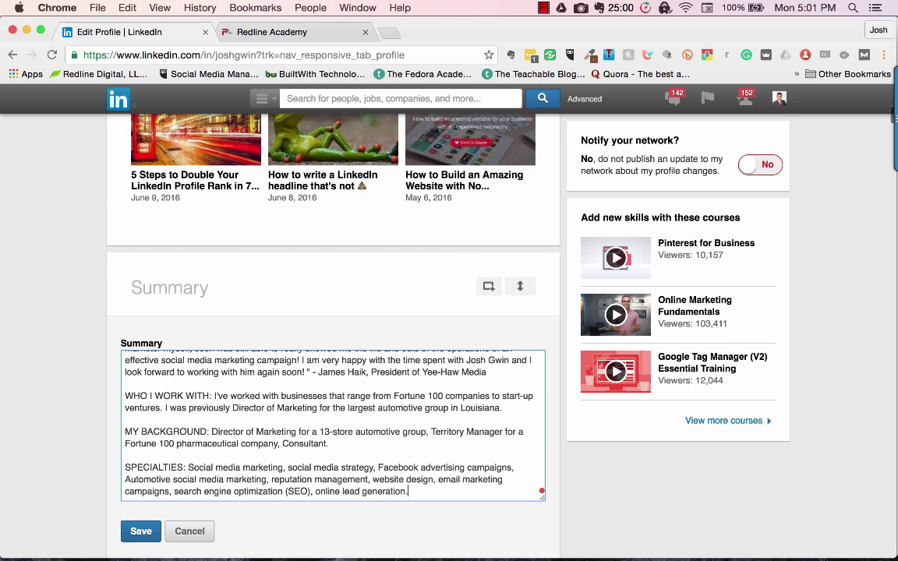
scroll(234, 389, down, 5)
click(138, 362)
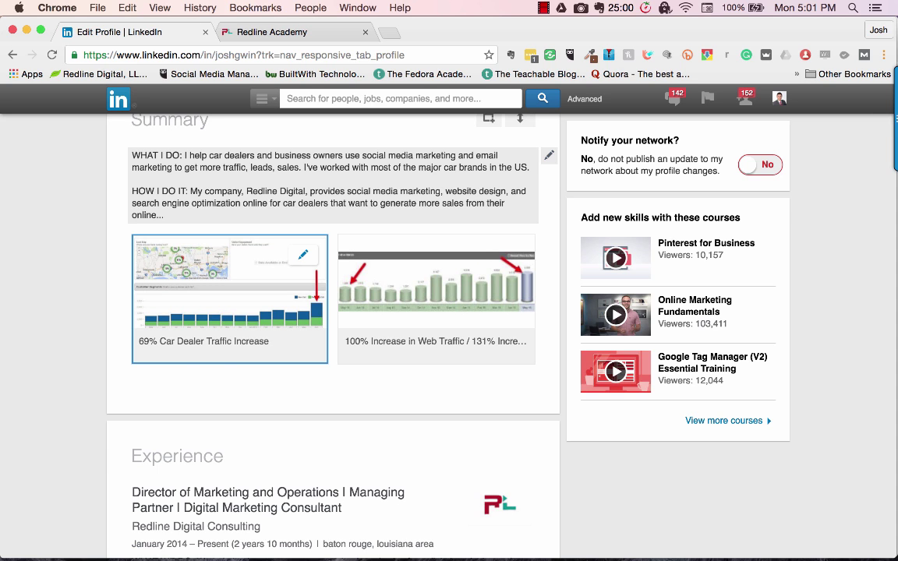
Scroll down through the Experience section and its media thumbnails.
scroll(333, 311, up, 2)
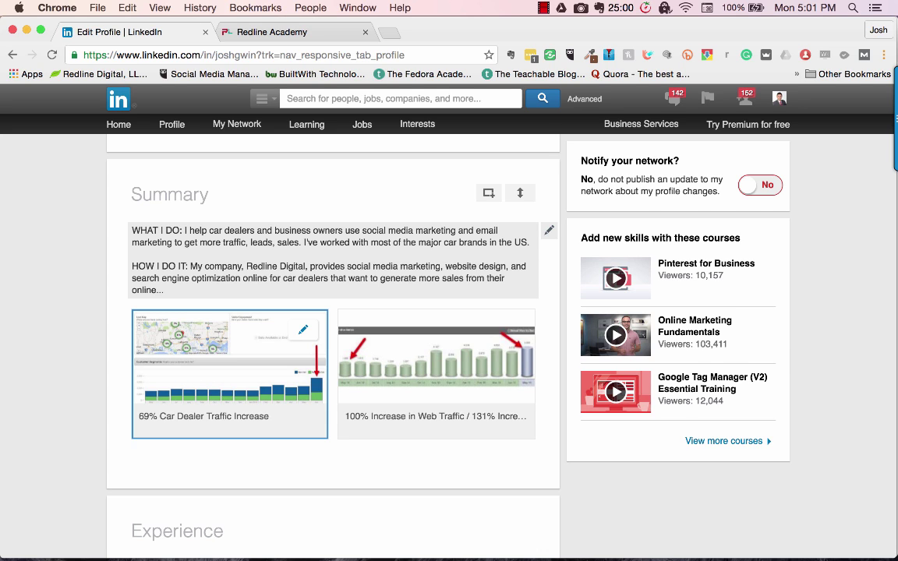
scroll(436, 366, down, 1)
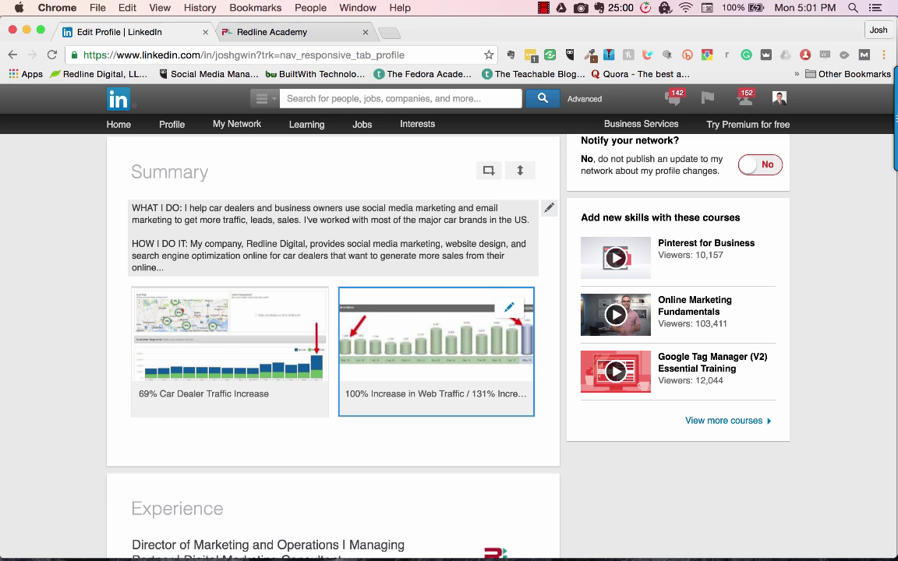
scroll(437, 366, down, 5)
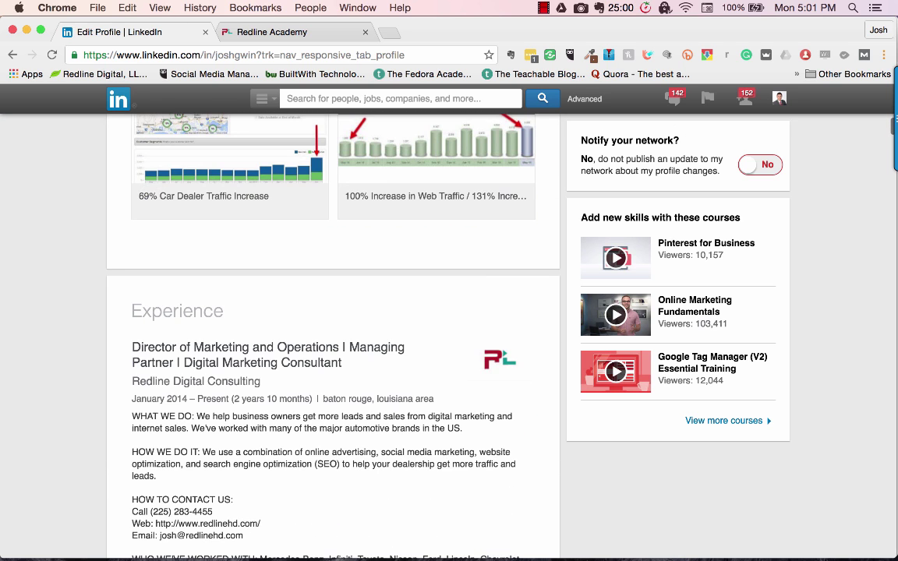
scroll(333, 335, down, 1)
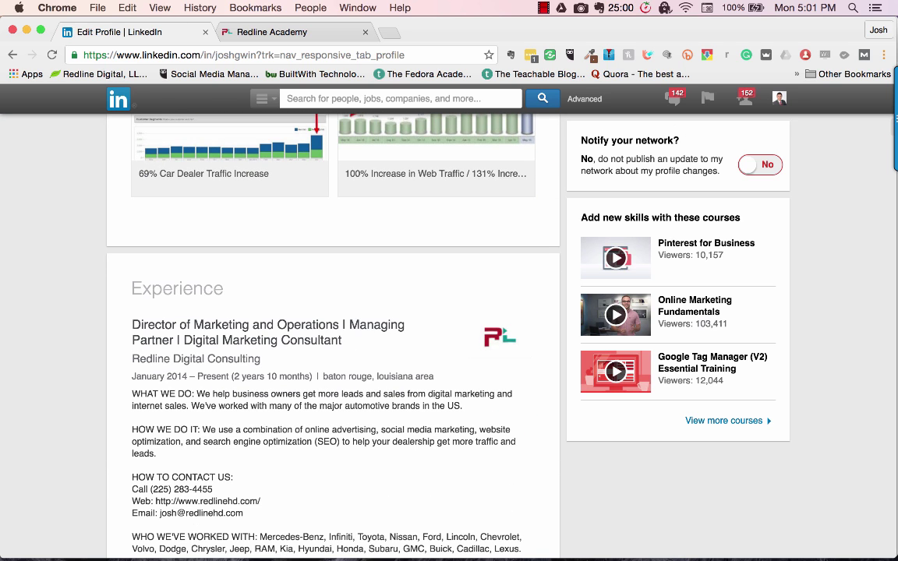
scroll(333, 335, down, 10)
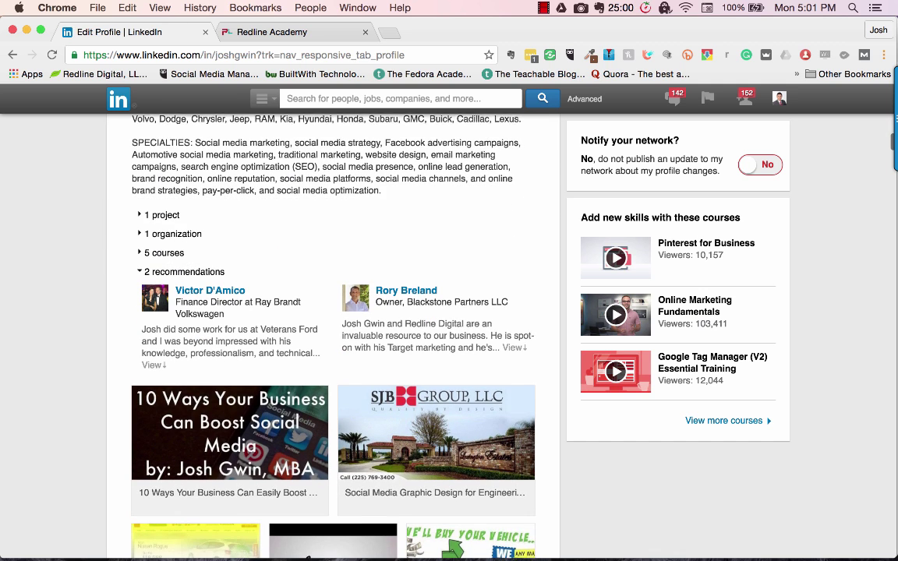
scroll(333, 335, down, 2)
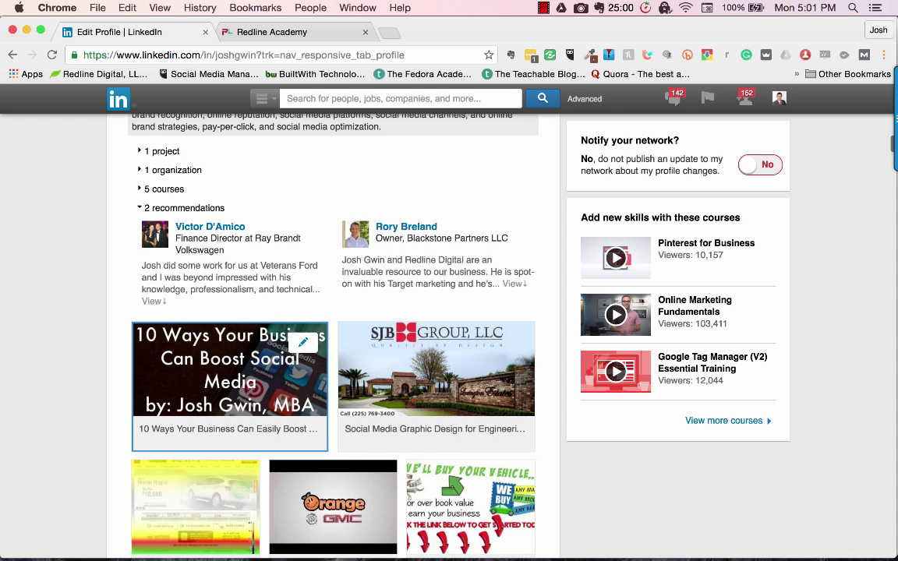
scroll(230, 366, down, 2)
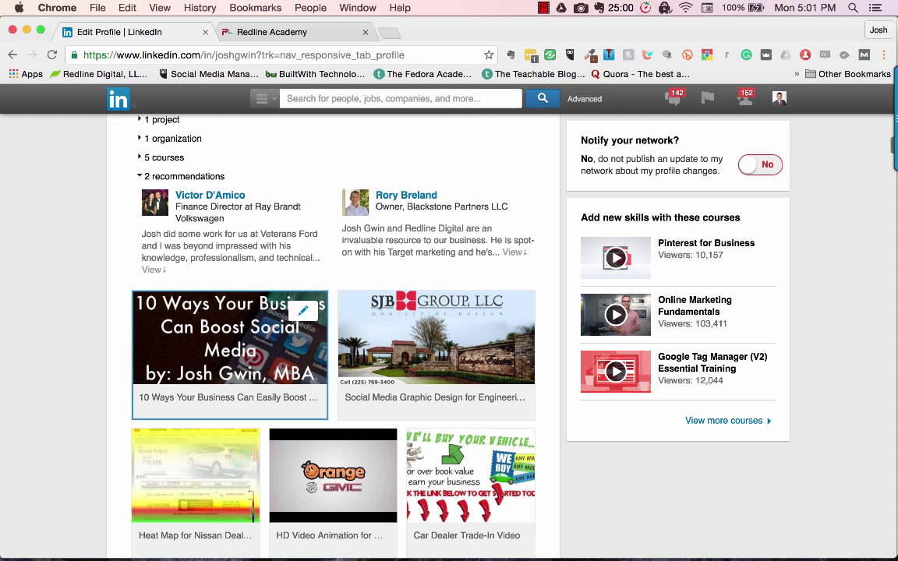
scroll(230, 366, down, 1)
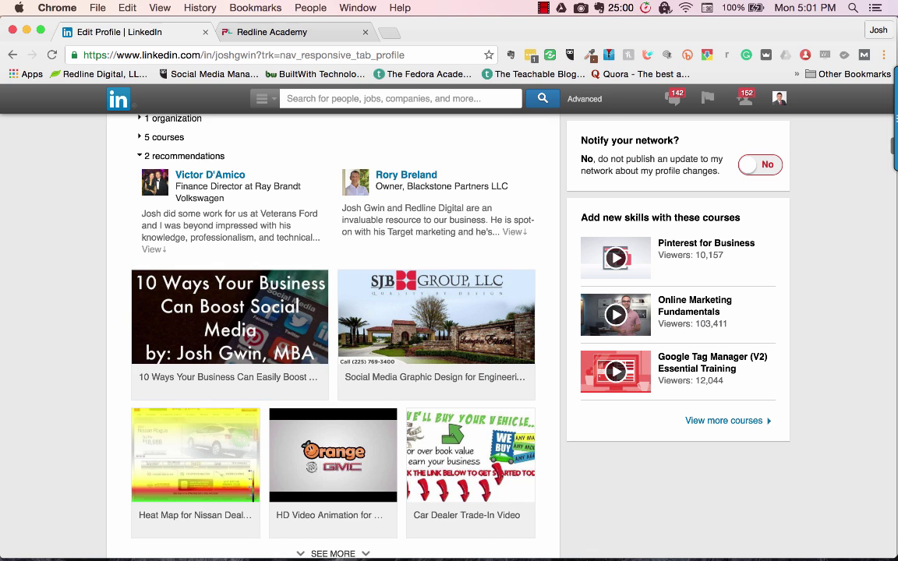
Scroll back up to the Summary and start adding new media to it.
scroll(332, 335, up, 3)
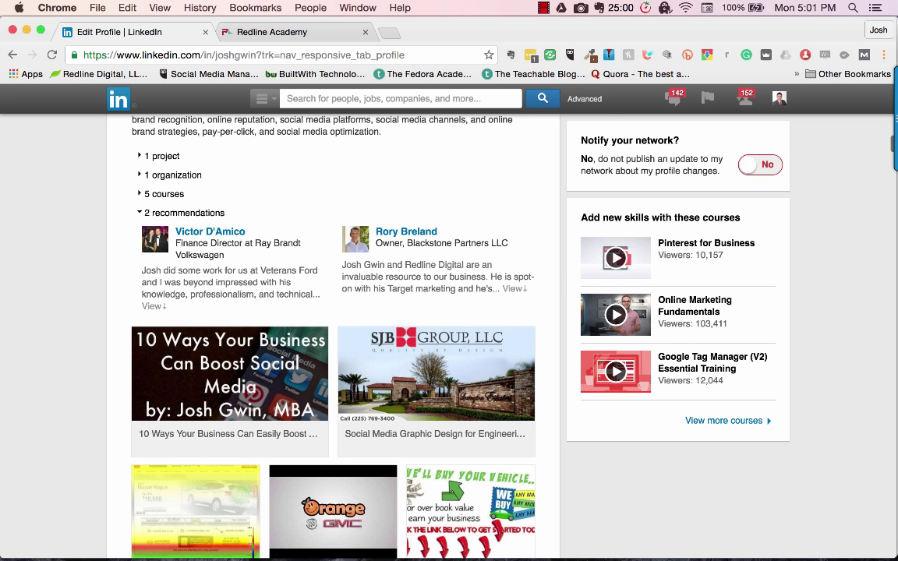
scroll(333, 335, up, 10)
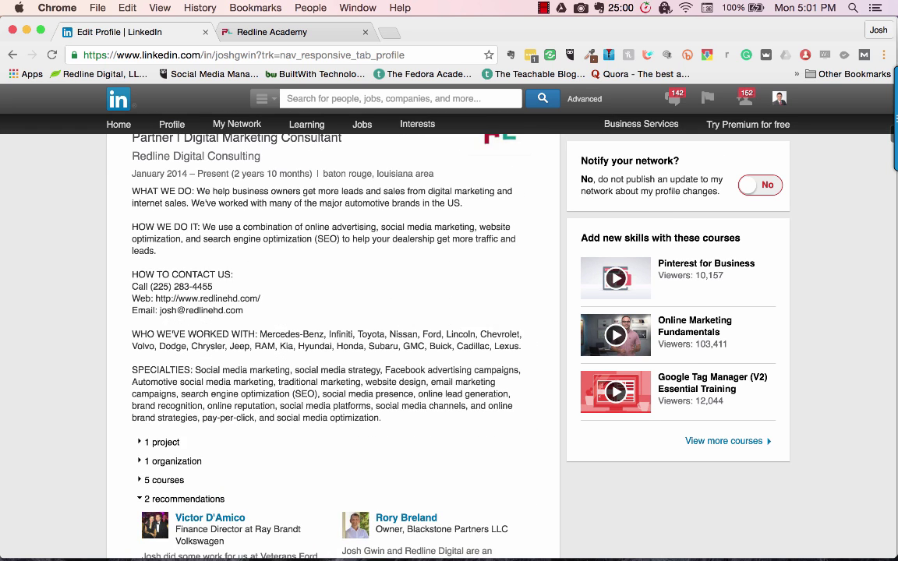
scroll(333, 343, up, 4)
scroll(333, 343, up, 6)
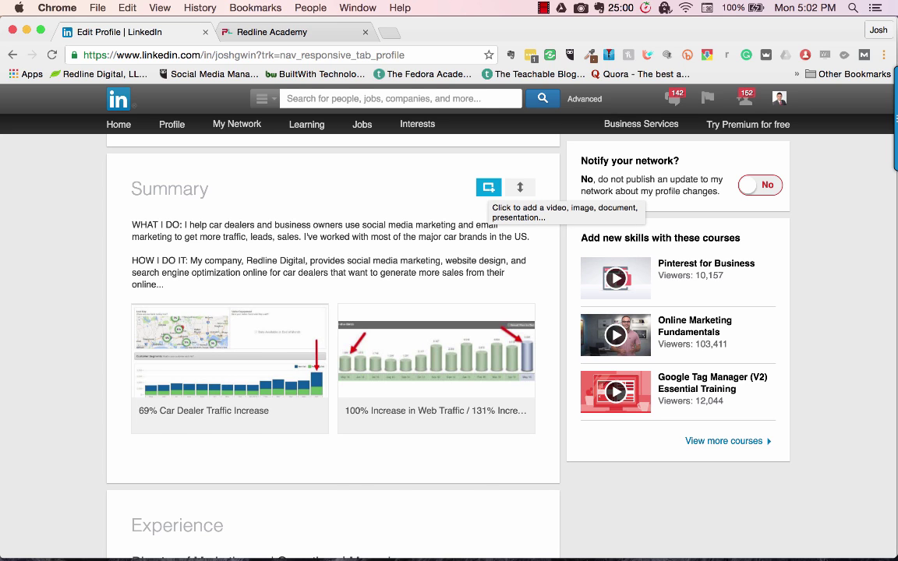
click(489, 187)
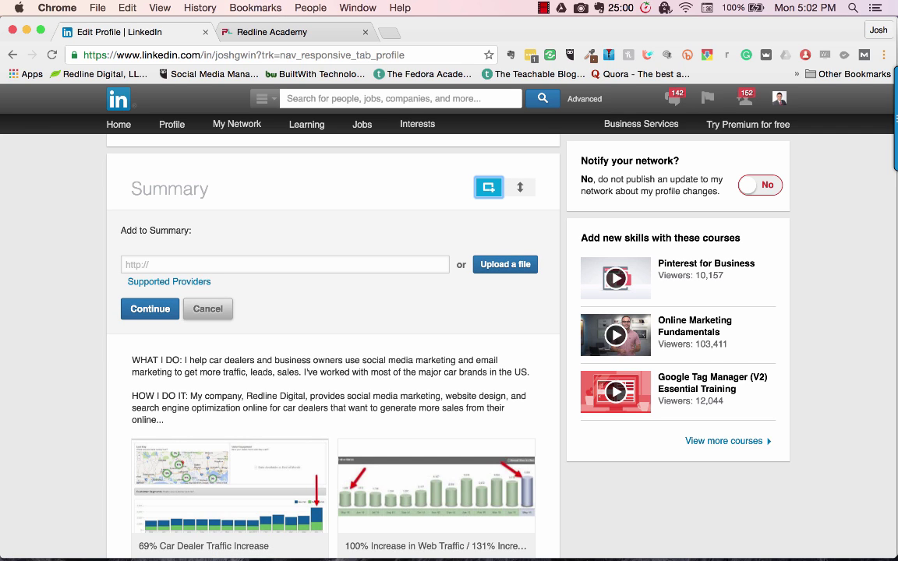
Dismiss the add-media panel without adding anything and scroll back up the Summary.
click(207, 309)
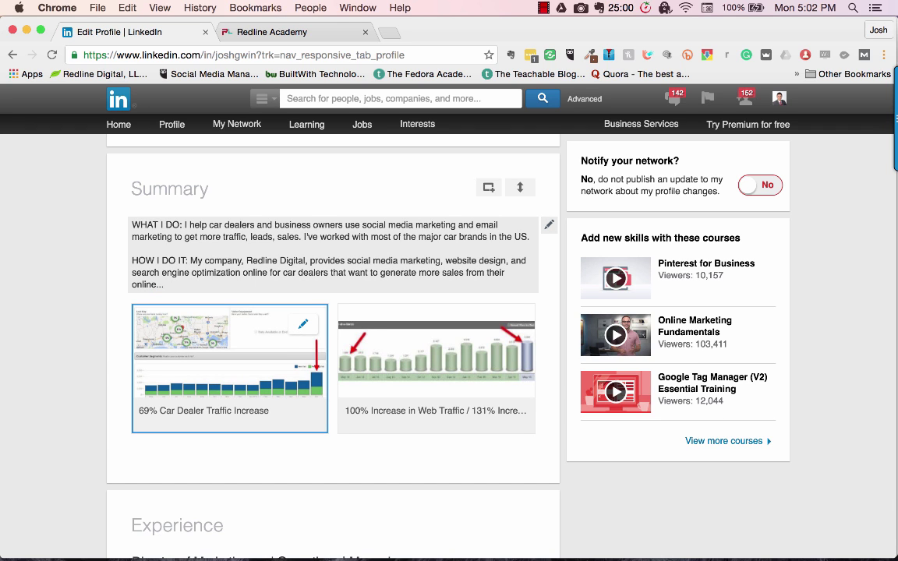
scroll(234, 327, up, 2)
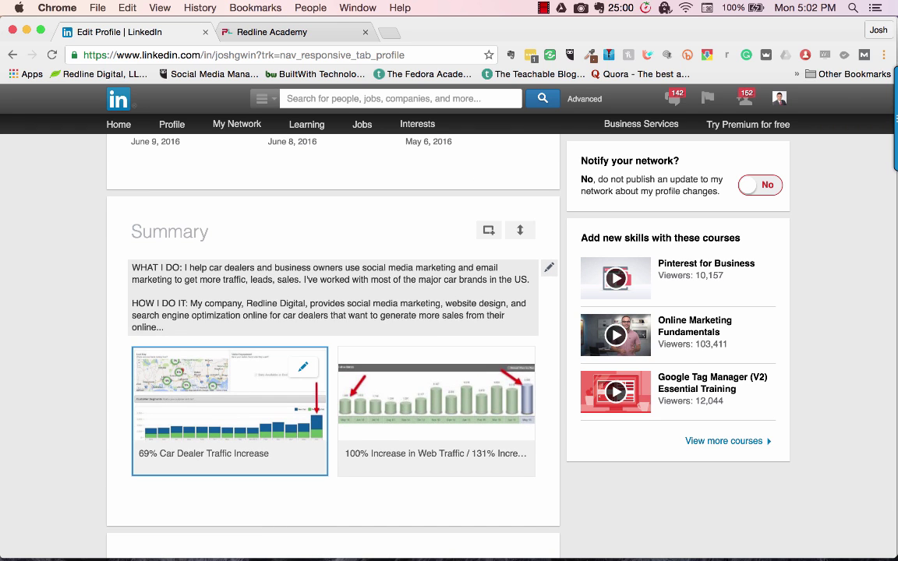
scroll(311, 327, up, 1)
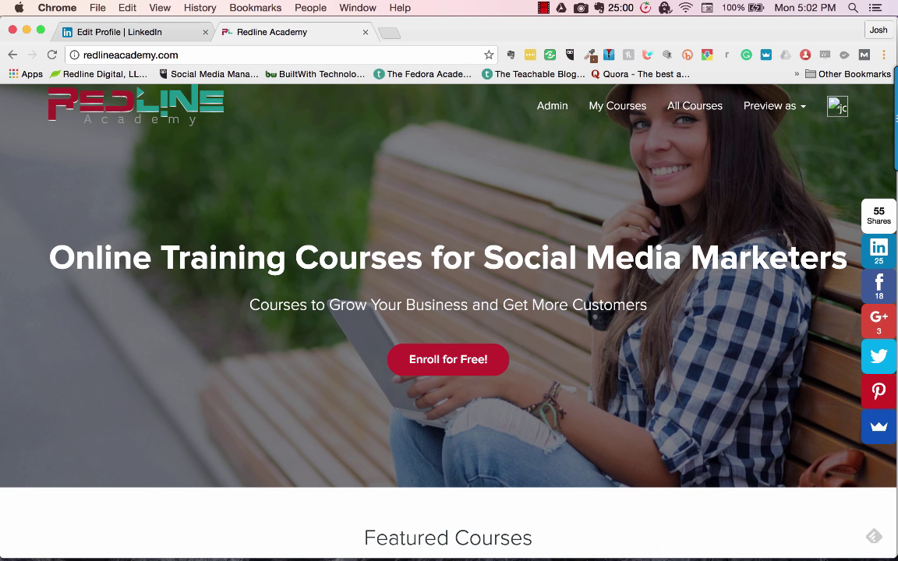
Dismiss the LinkedIn checklist pop-up on the Redline Academy site.
key(super+l)
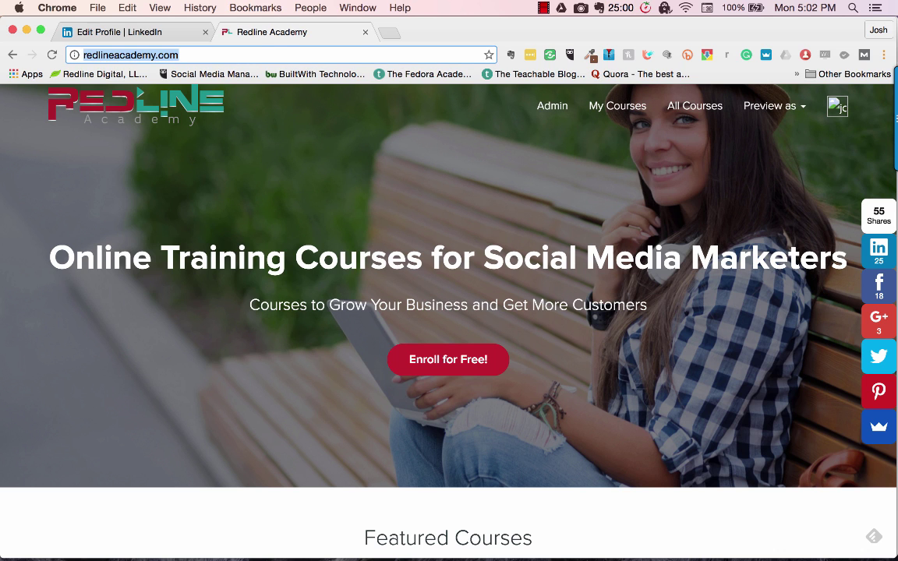
scroll(448, 311, down, 5)
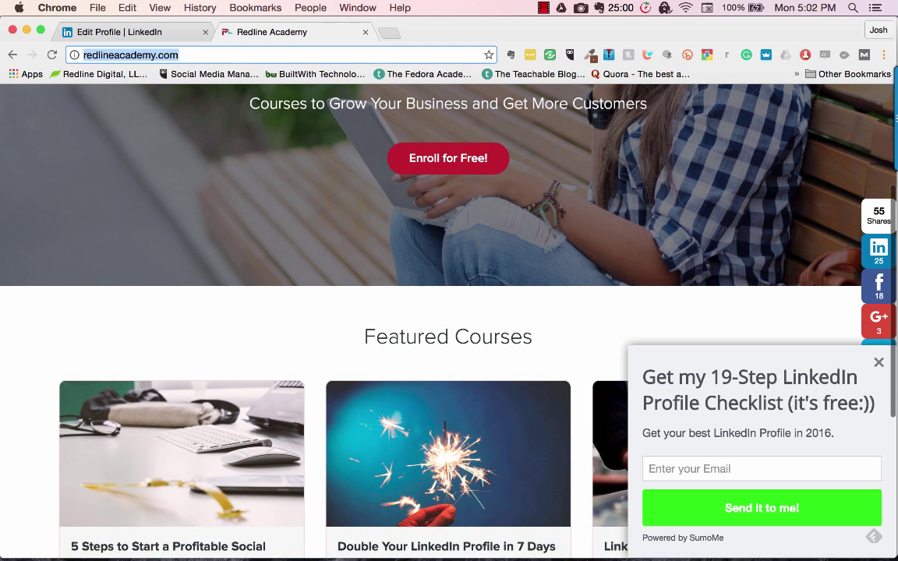
click(878, 362)
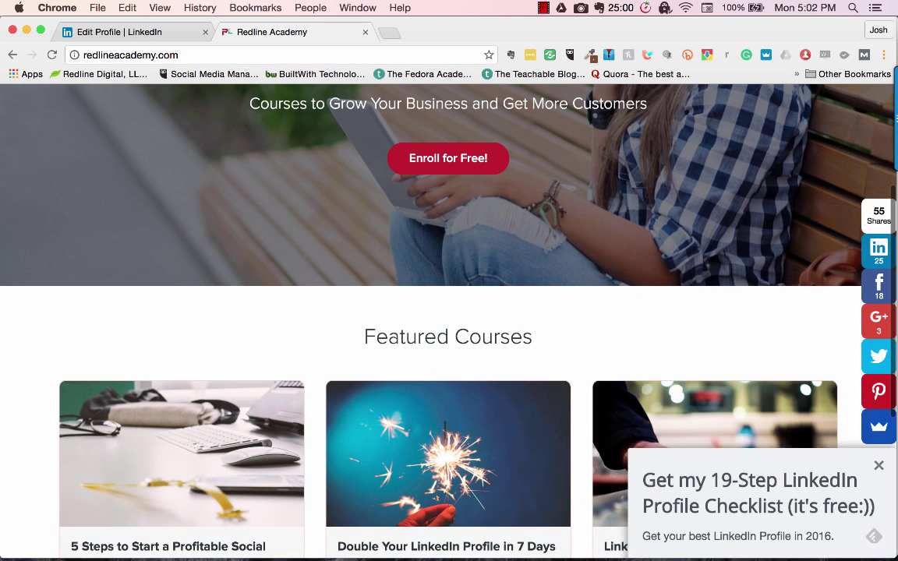
Scroll to Featured Courses and open the LinkedIn Blueprint 2016 course.
scroll(714, 327, down, 4)
scroll(715, 311, down, 1)
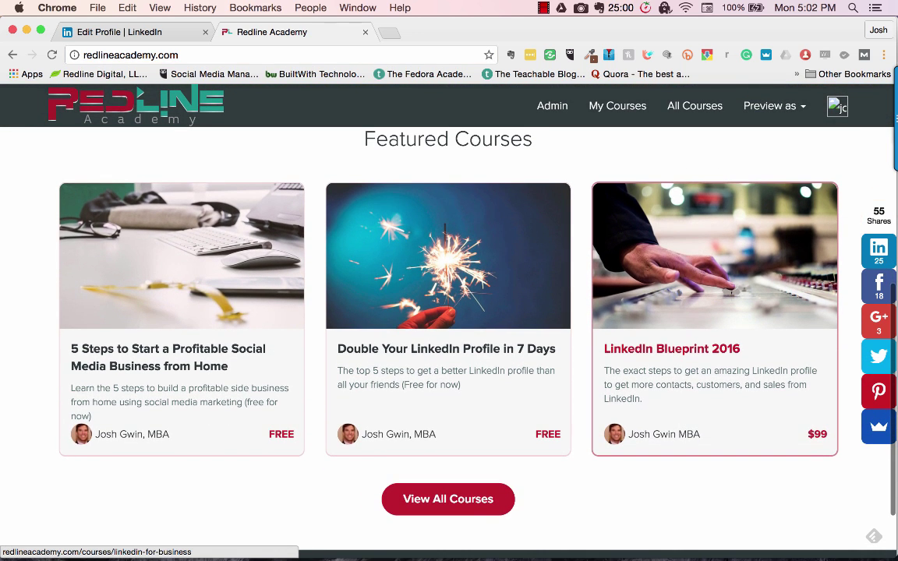
click(714, 296)
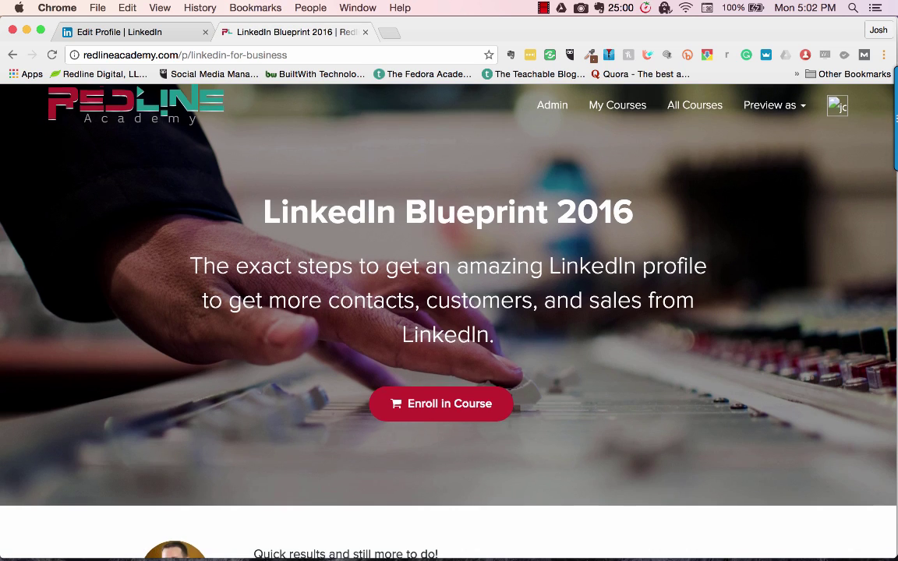
Scroll through the LinkedIn Blueprint 2016 student testimonials and return to the page top.
scroll(449, 312, down, 5)
scroll(449, 312, up, 2)
scroll(449, 312, up, 1)
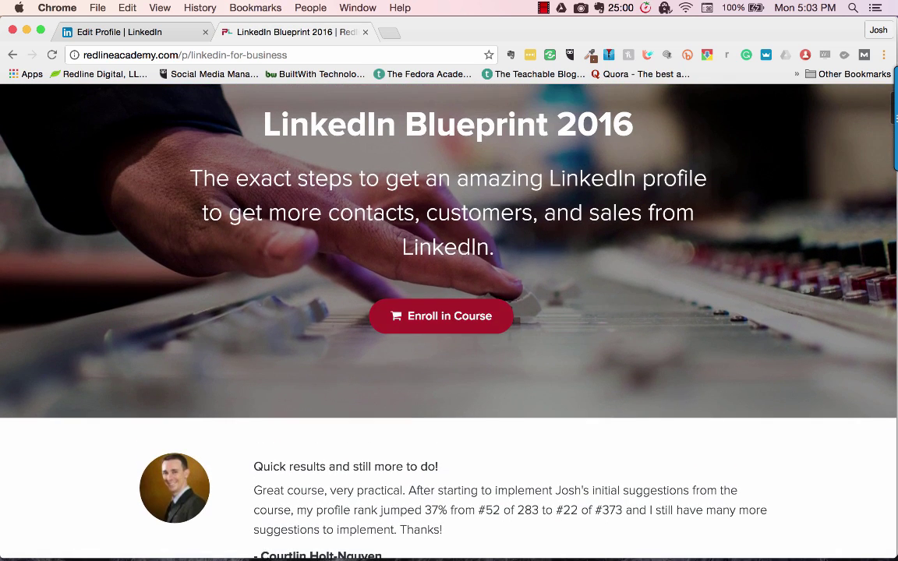
scroll(449, 312, down, 7)
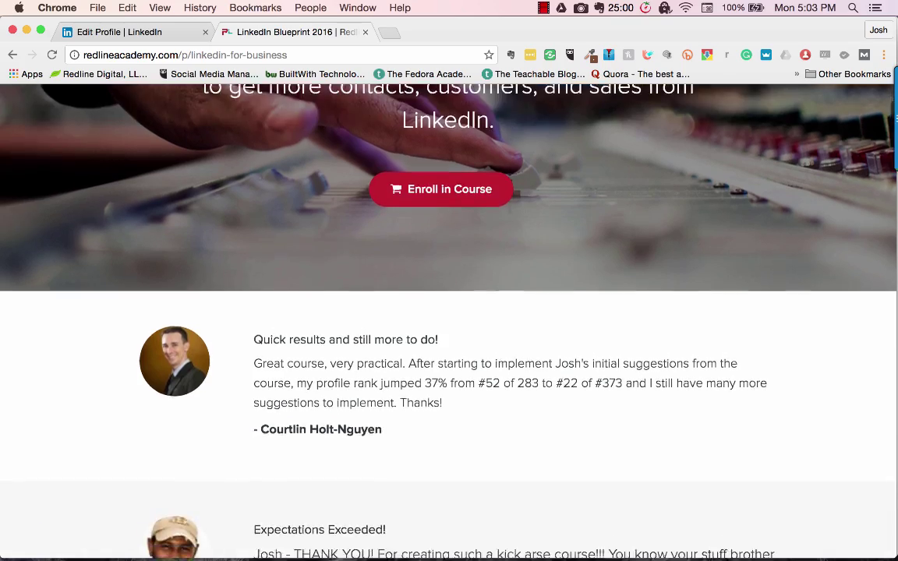
scroll(449, 312, down, 5)
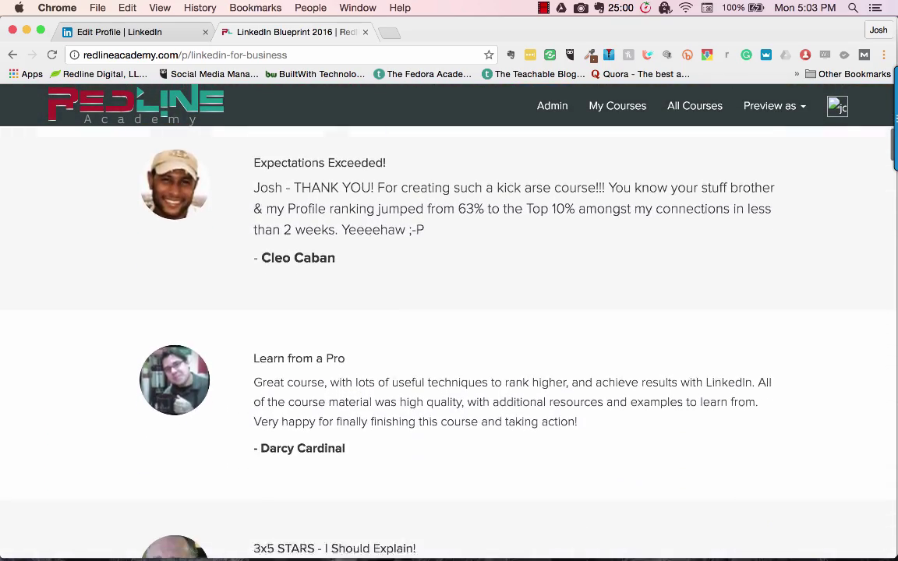
scroll(449, 312, down, 12)
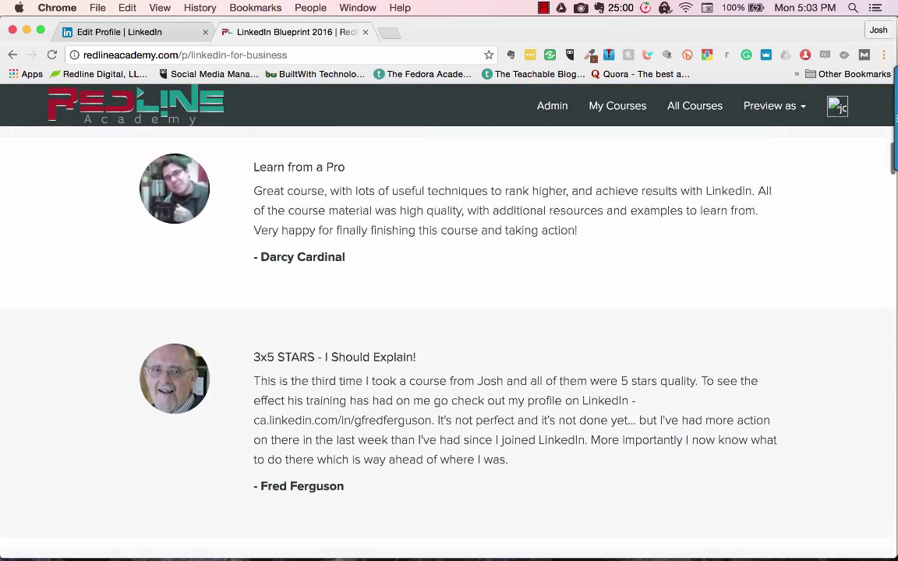
scroll(448, 311, down, 7)
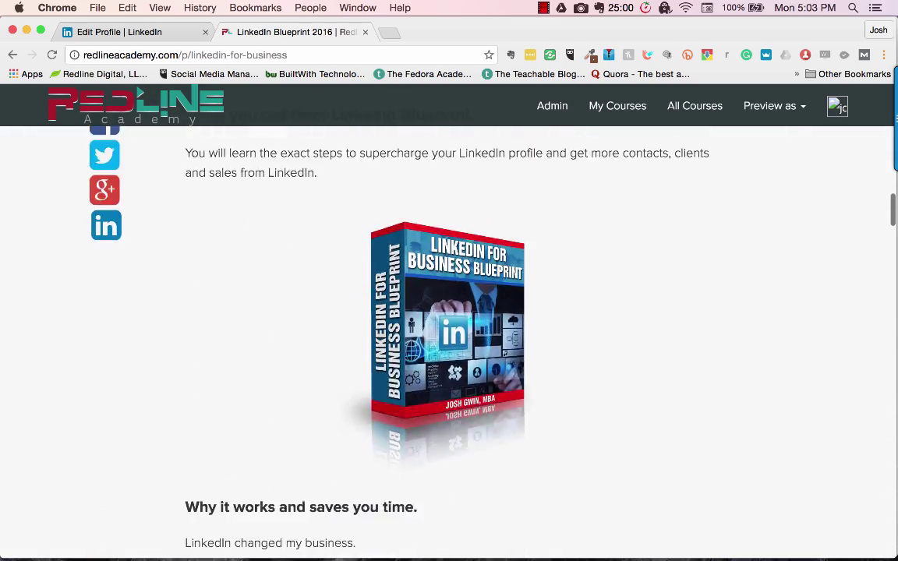
scroll(448, 312, up, 3)
scroll(449, 312, up, 20)
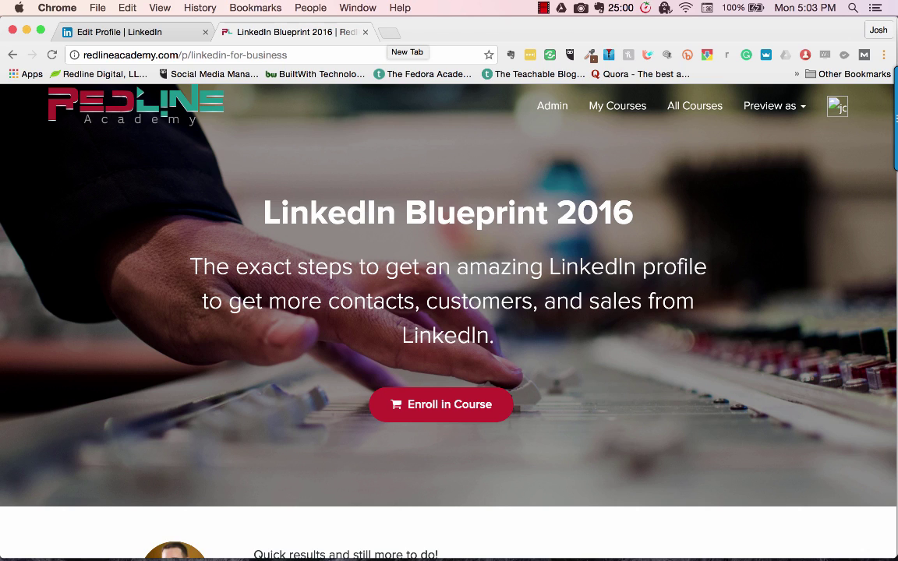
click(388, 32)
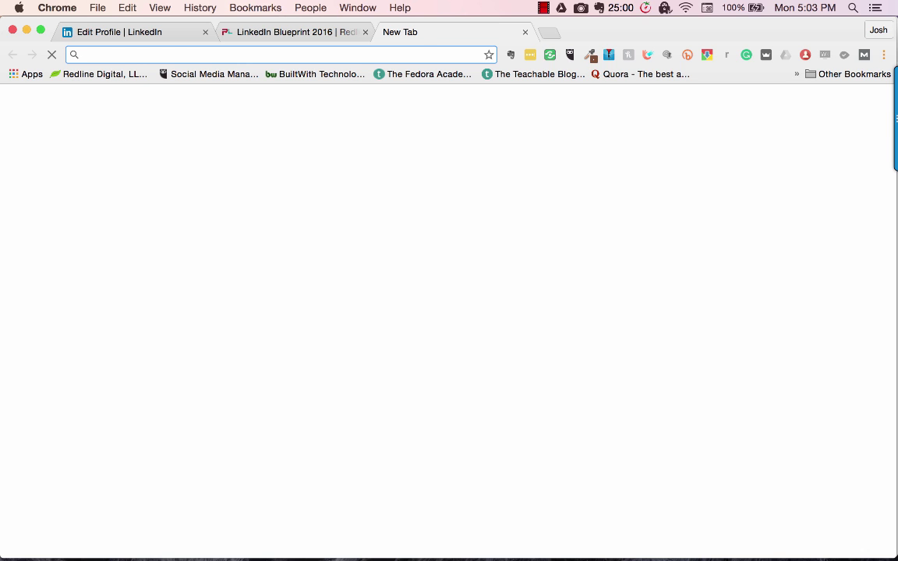
Load joshgwin.com in the new tab and scroll down its home page.
text(joshgwin.com)
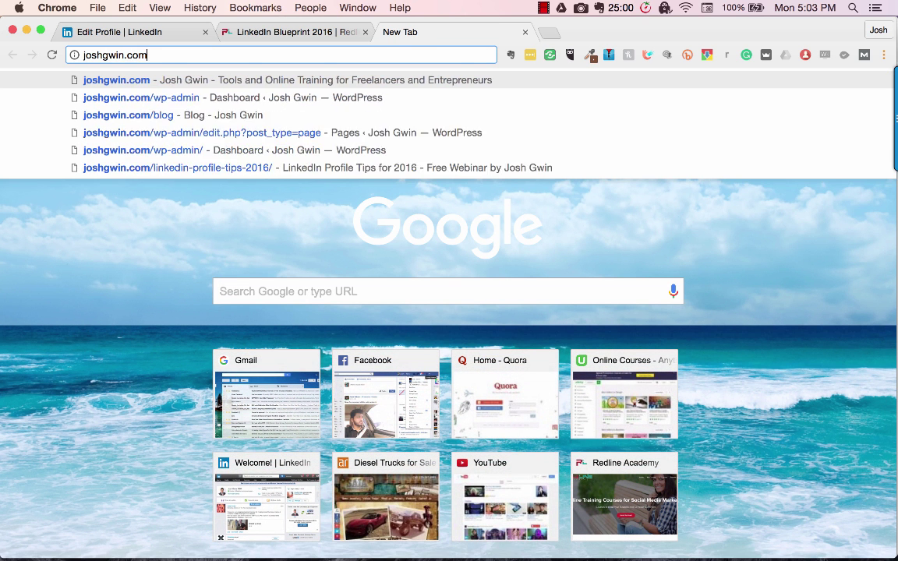
key(Return)
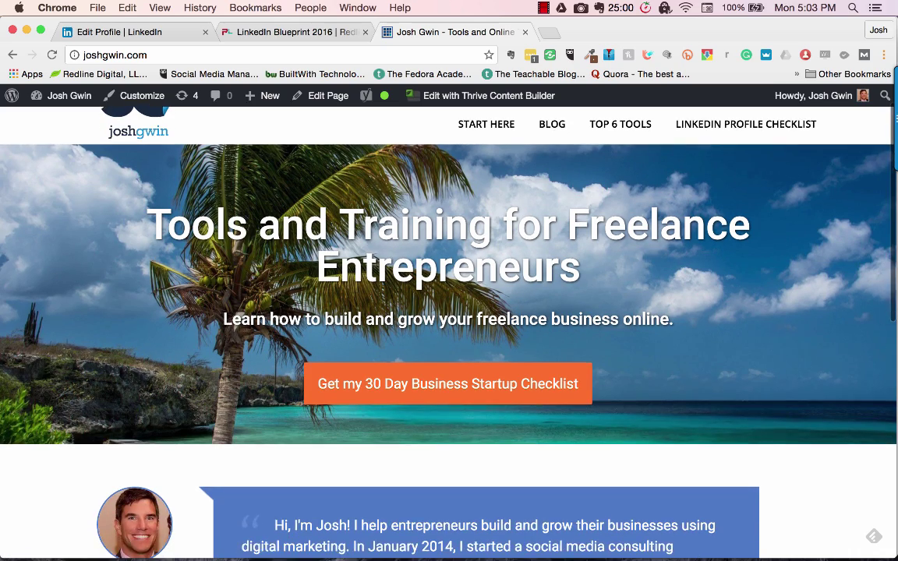
scroll(448, 312, down, 2)
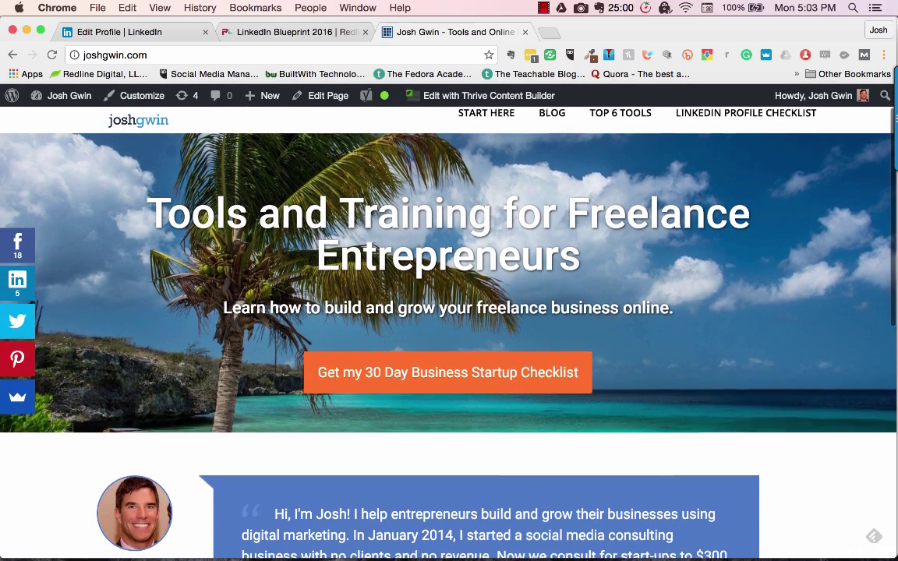
scroll(449, 312, down, 1)
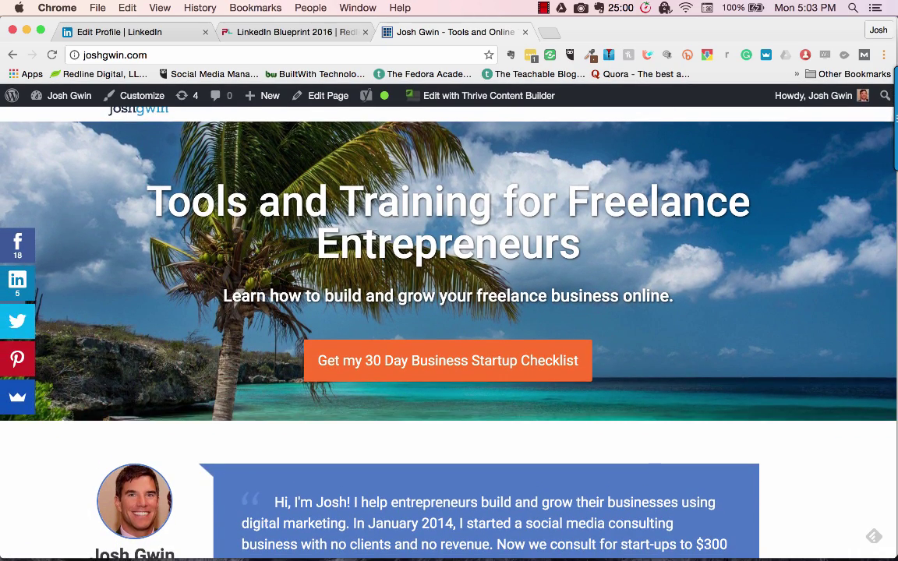
scroll(449, 312, up, 3)
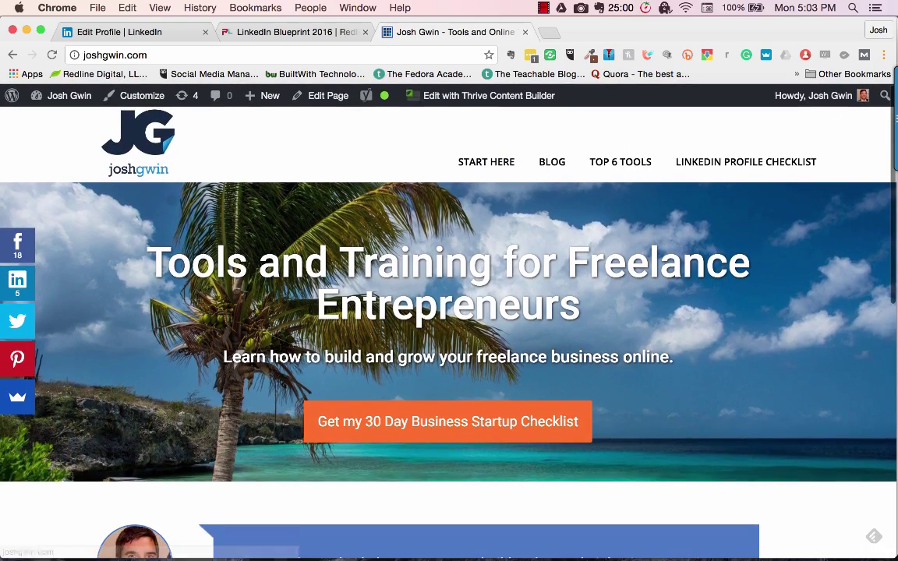
scroll(449, 312, down, 10)
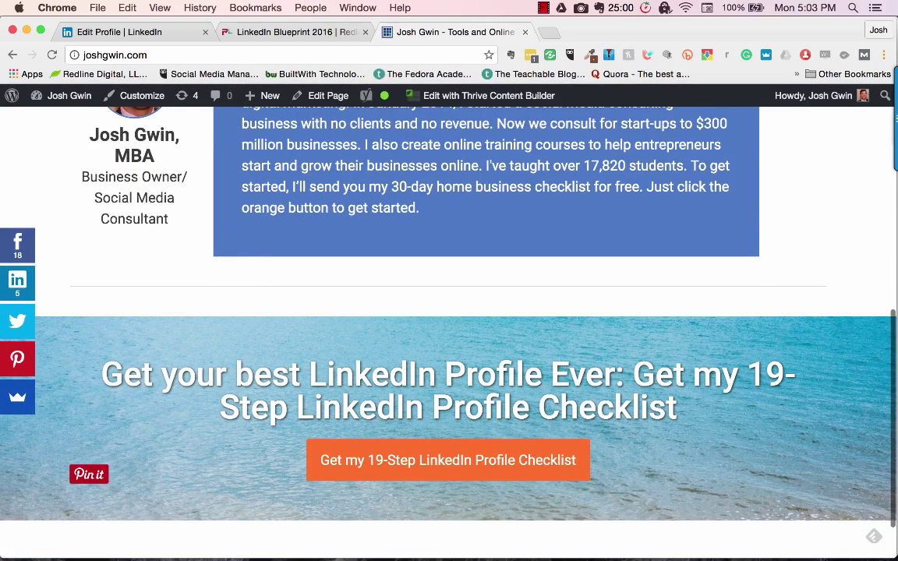
scroll(449, 312, down, 2)
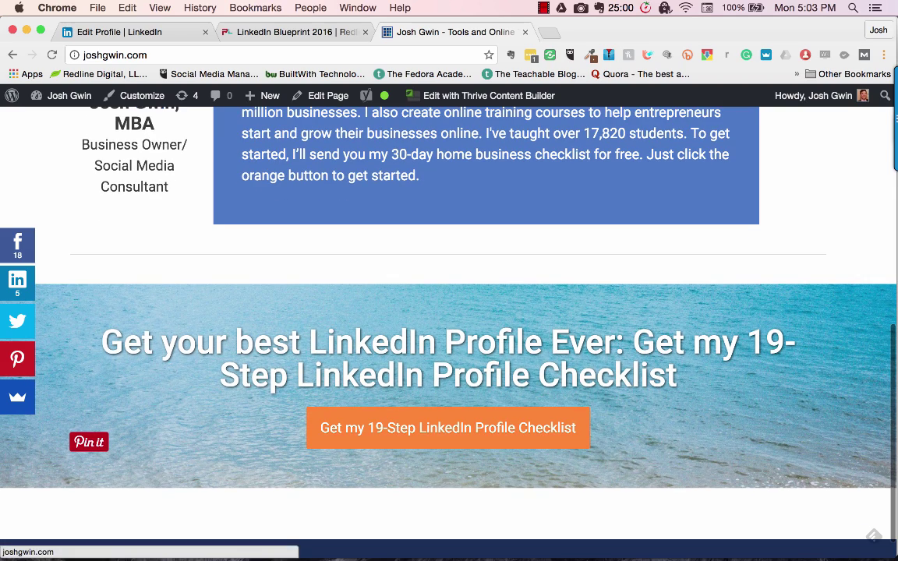
Open and close the 19-Step LinkedIn Profile Checklist sign-up, then view the footer.
click(448, 428)
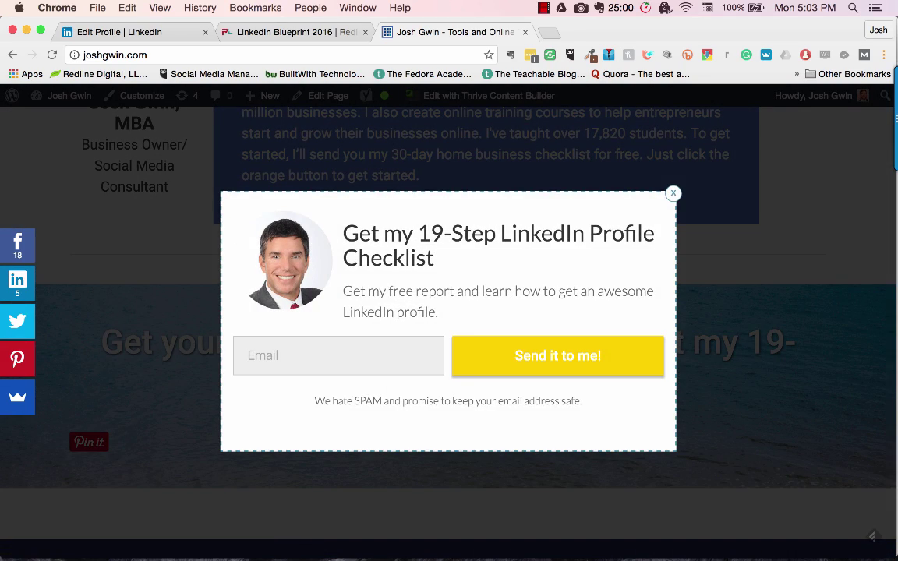
click(601, 170)
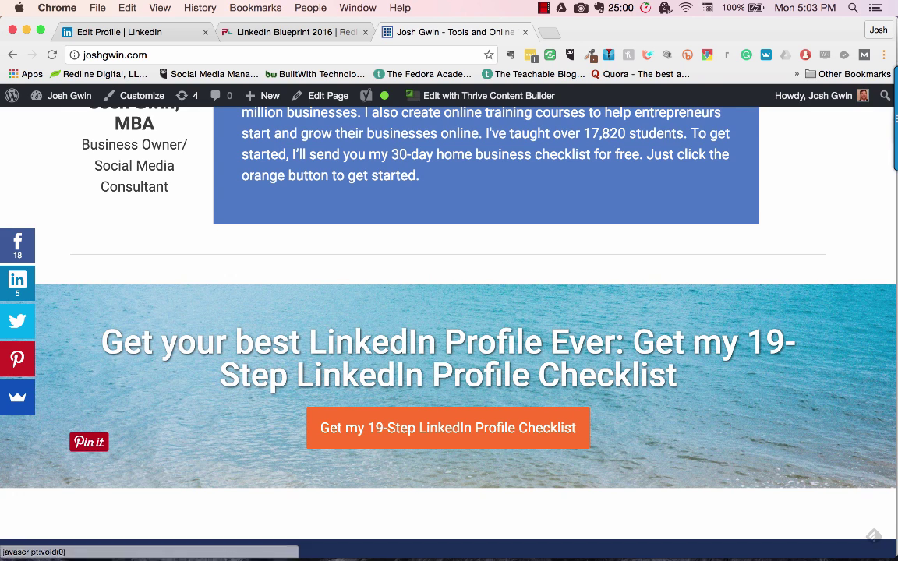
scroll(448, 312, down, 1)
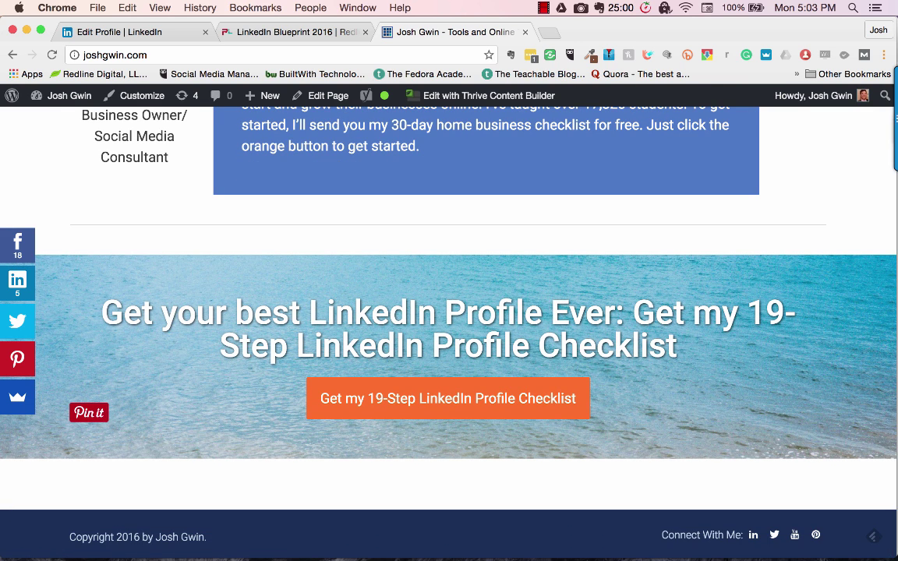